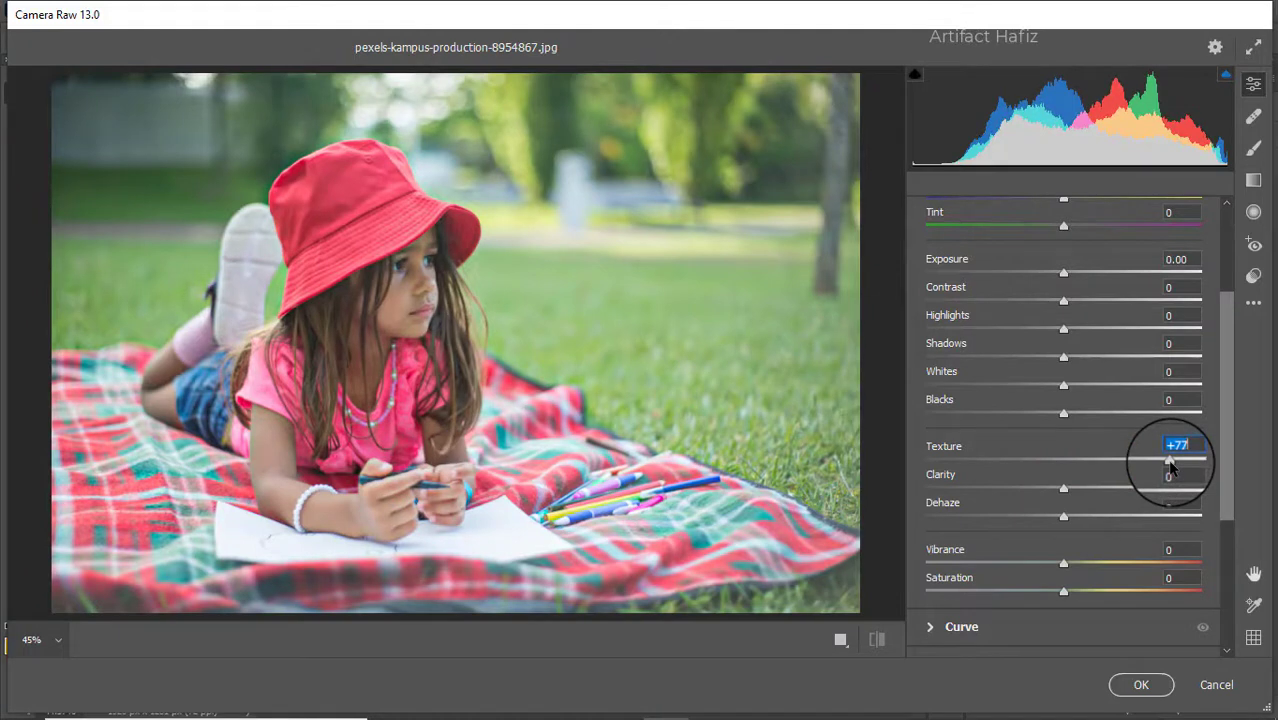
# - Set Texture to +59 and Clarity to +22, apply the Camera Raw adjustments and compare the layer with its visibility toggled
pyautogui.moveTo(1170, 465); pyautogui.dragTo(1144, 460)
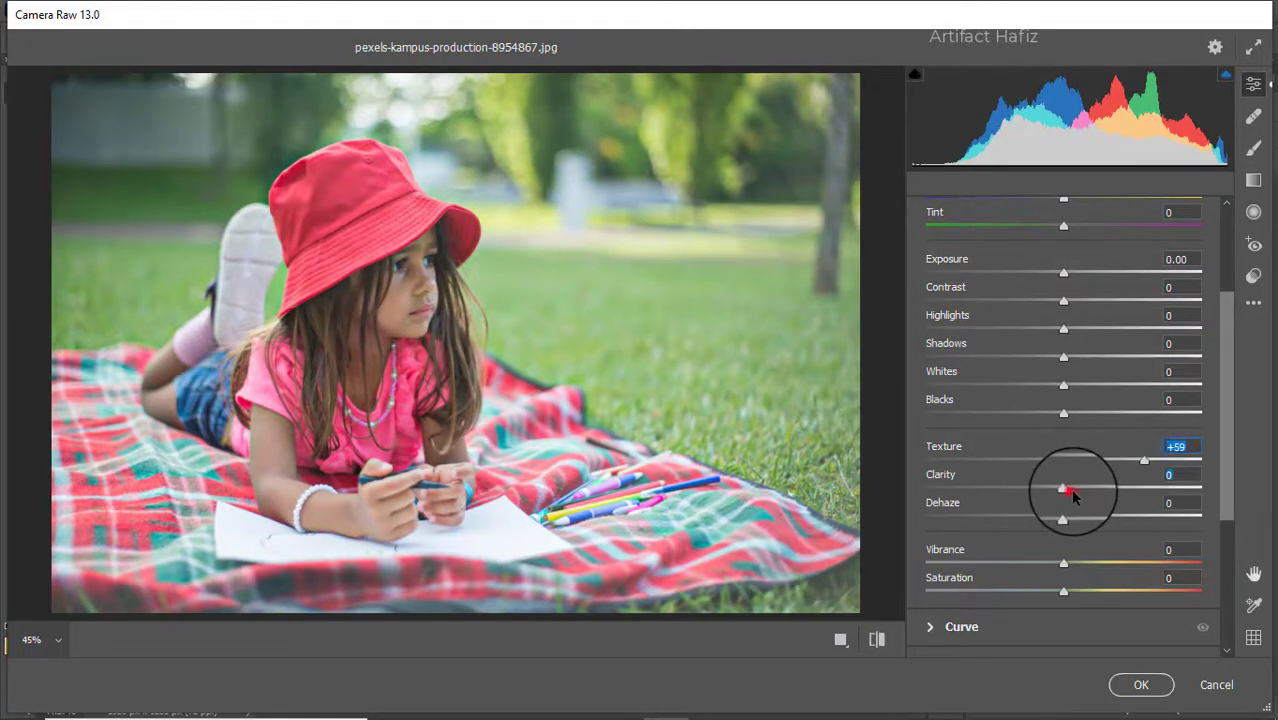
pyautogui.moveTo(1072, 493); pyautogui.dragTo(1122, 497)
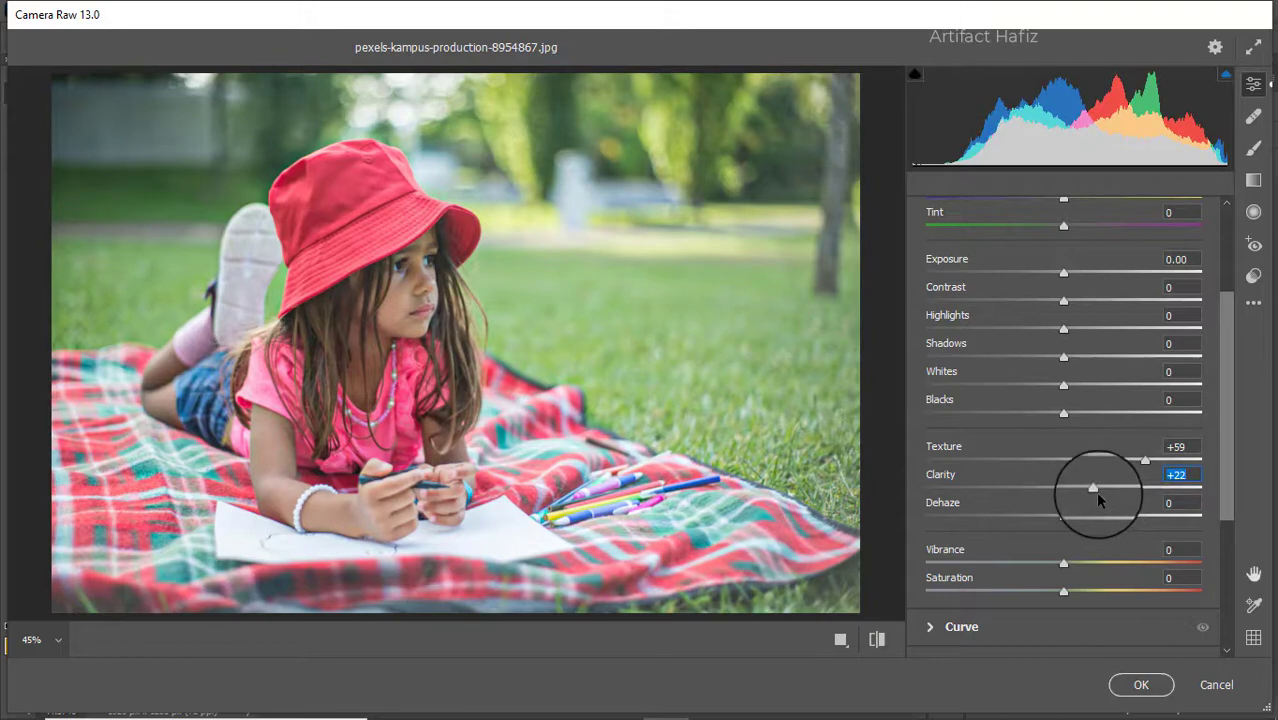
pyautogui.click(1141, 685)
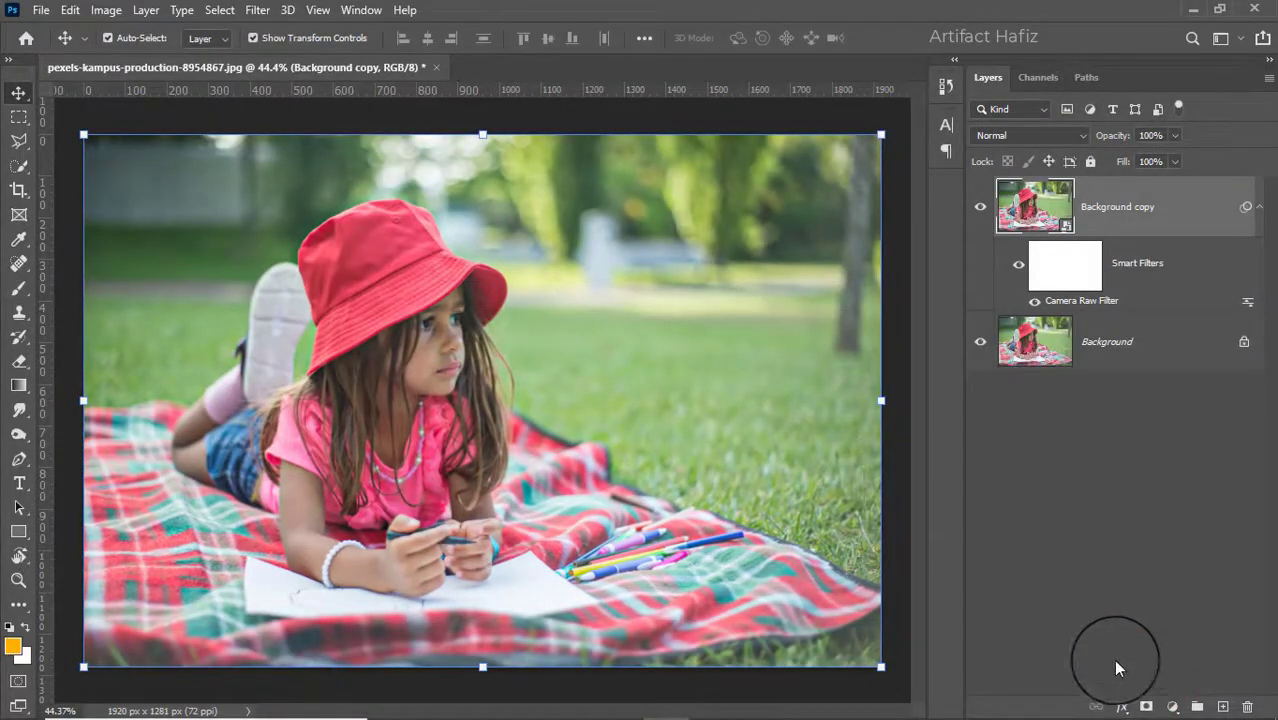
pyautogui.click(980, 207)
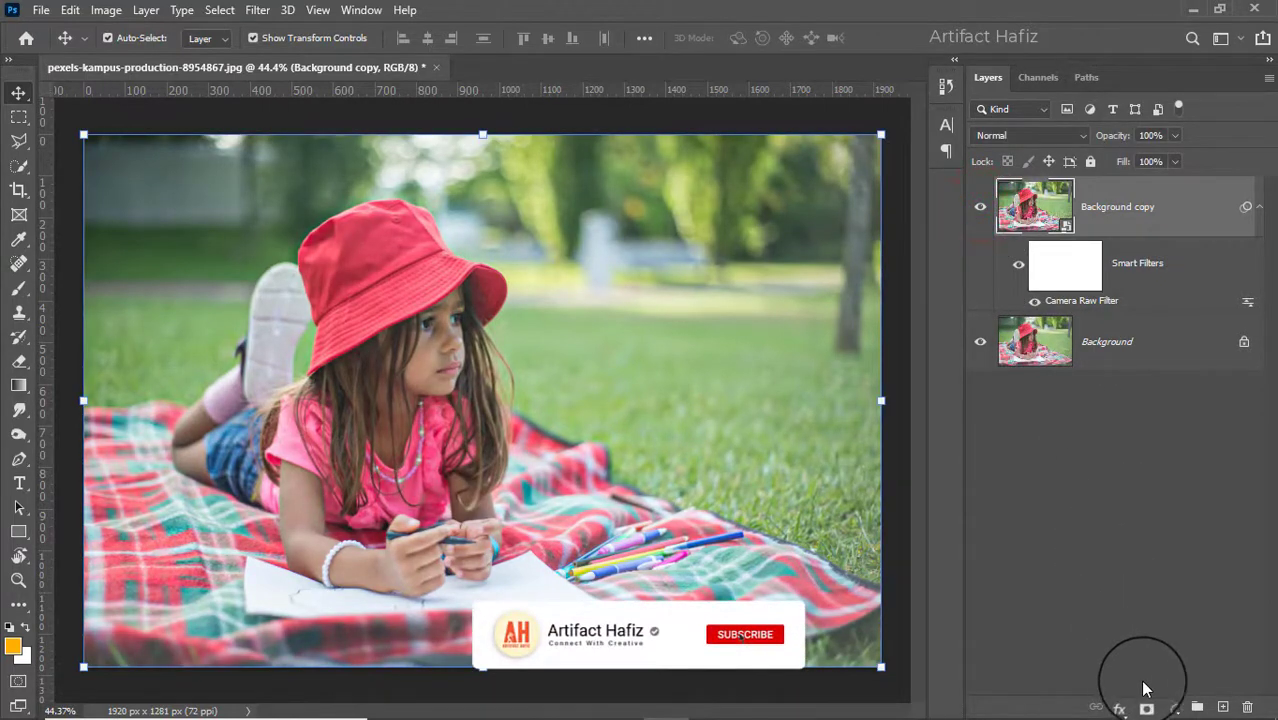
# - Add a layer mask to the Background copy layer and invert it to black
pyautogui.click(1147, 706)
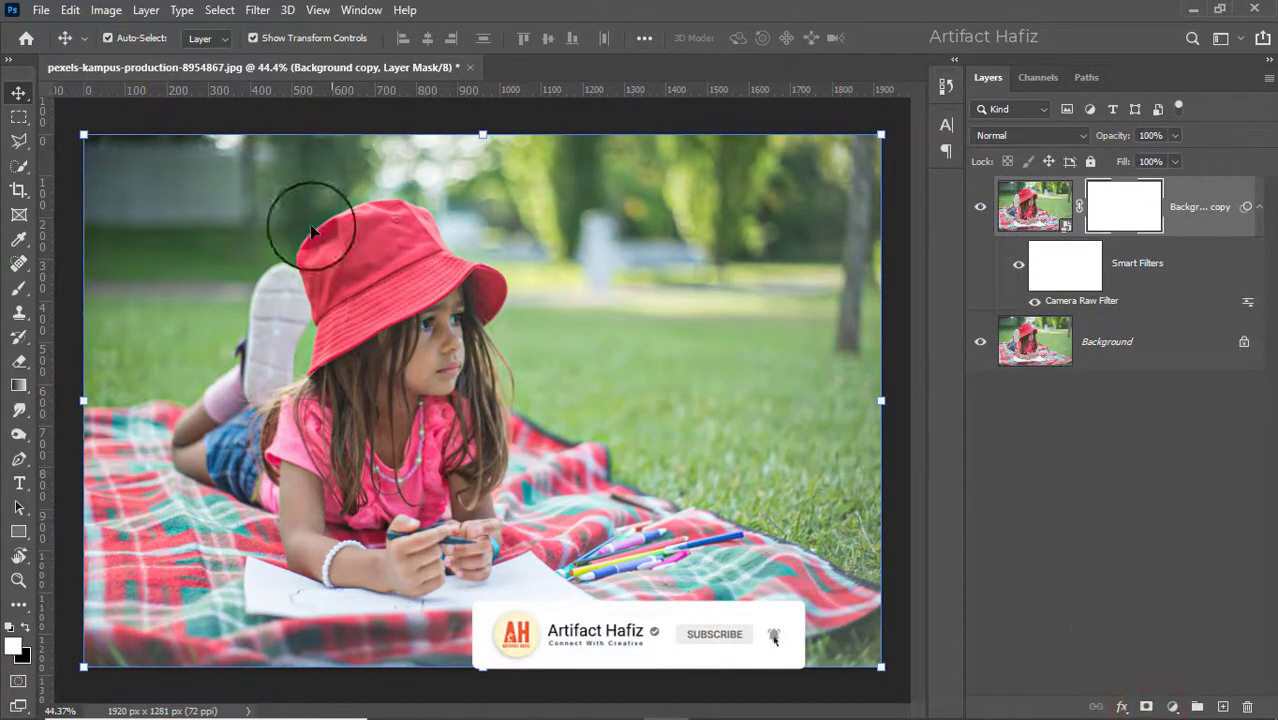
pyautogui.click(106, 10)
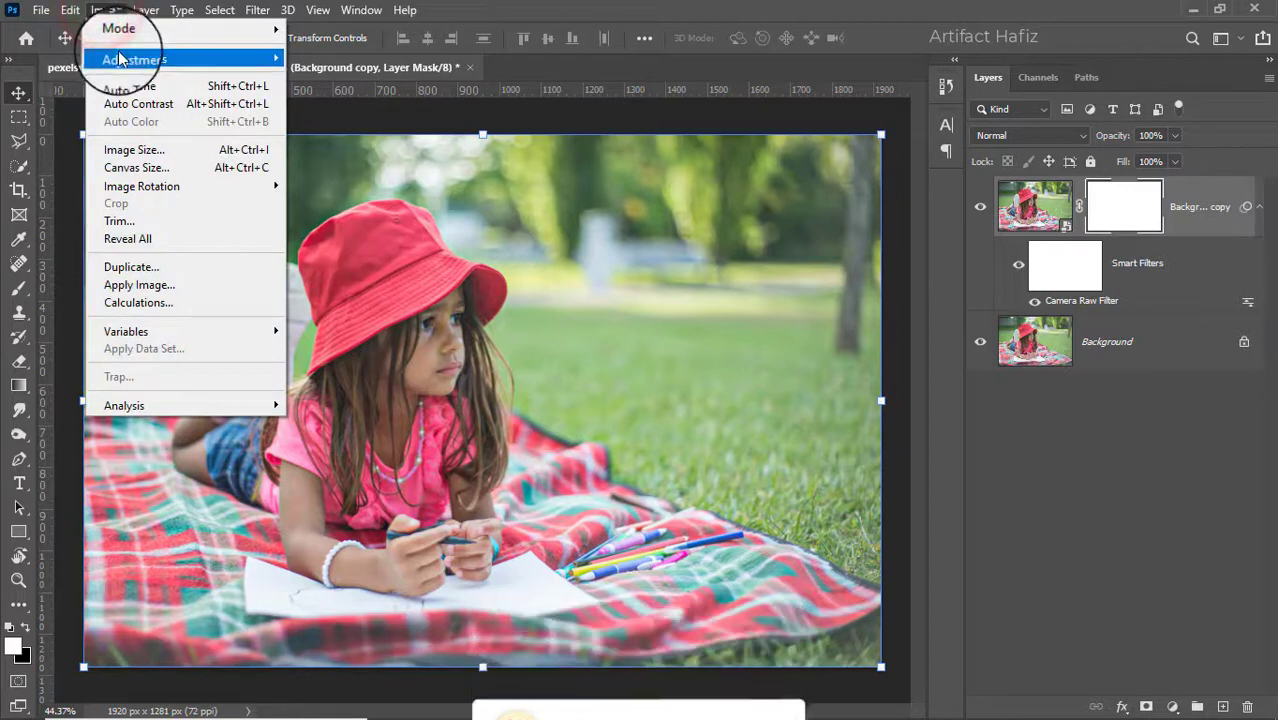
pyautogui.moveTo(250, 57)
pyautogui.click(313, 275)
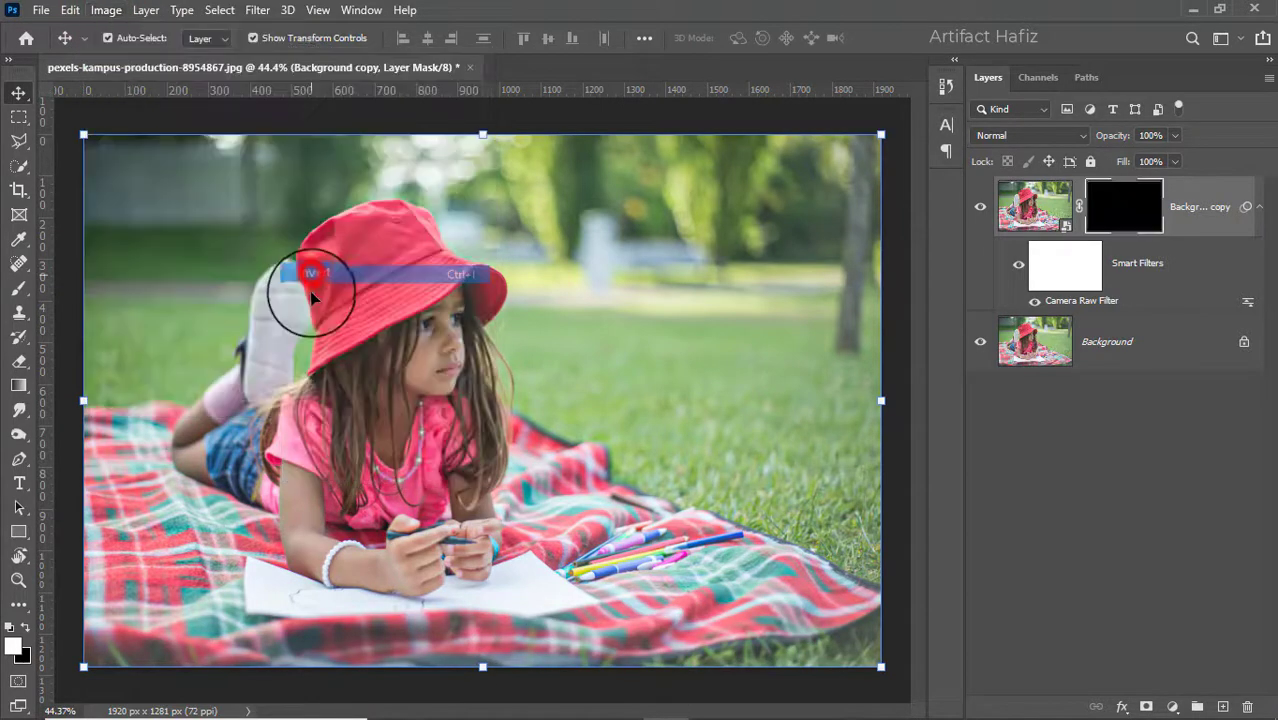
# - Choose the Brush tool with the Soft Round tip, 100% opacity and white as the foreground color
pyautogui.click(19, 286)
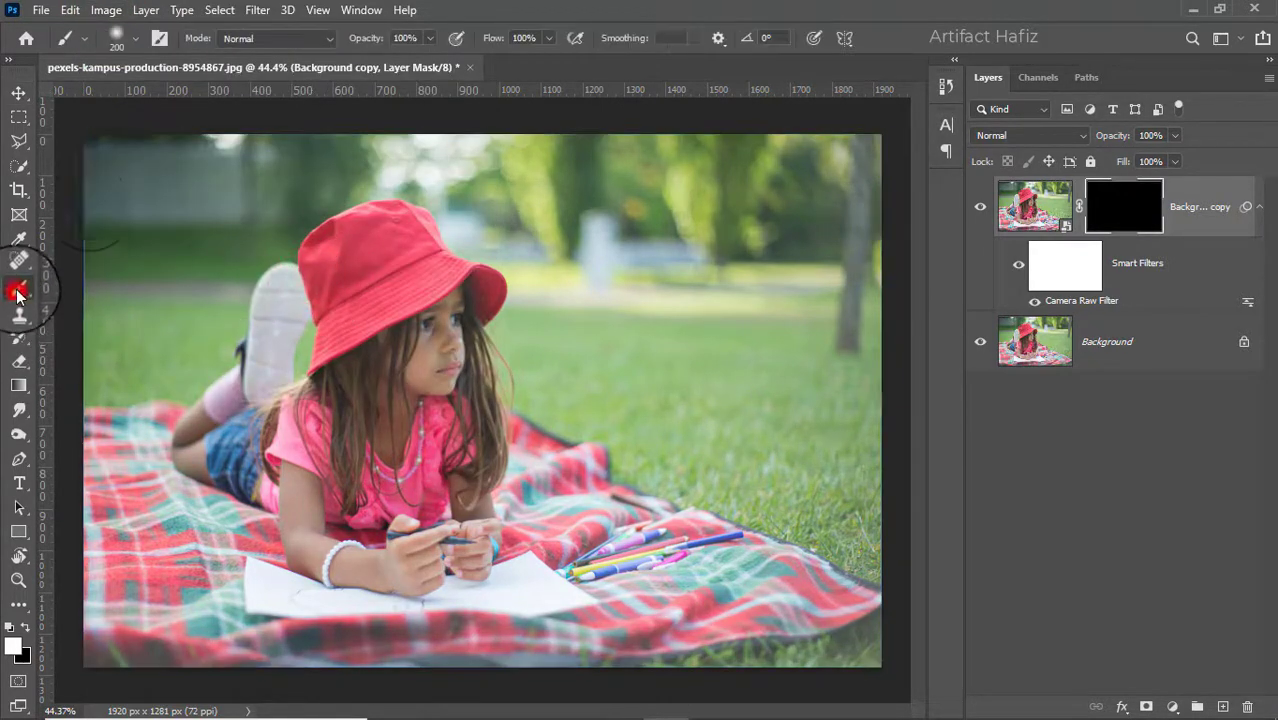
pyautogui.click(134, 38)
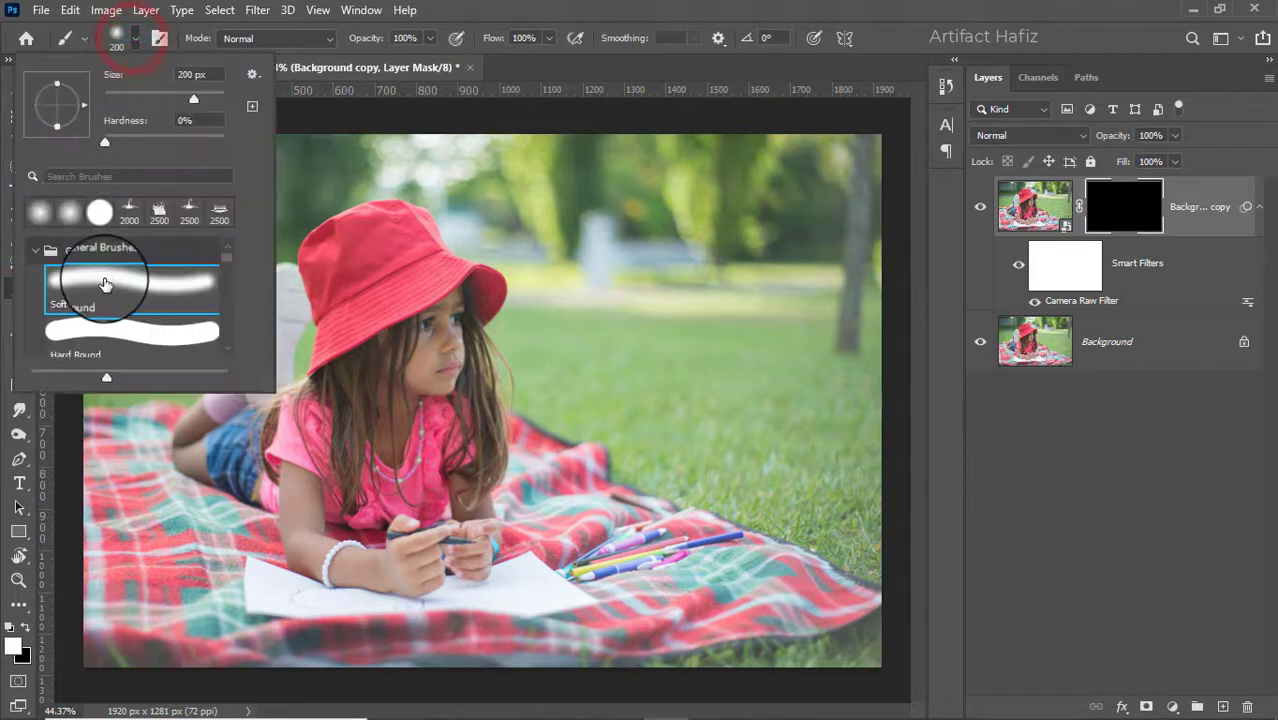
pyautogui.click(429, 40)
pyautogui.click(446, 67)
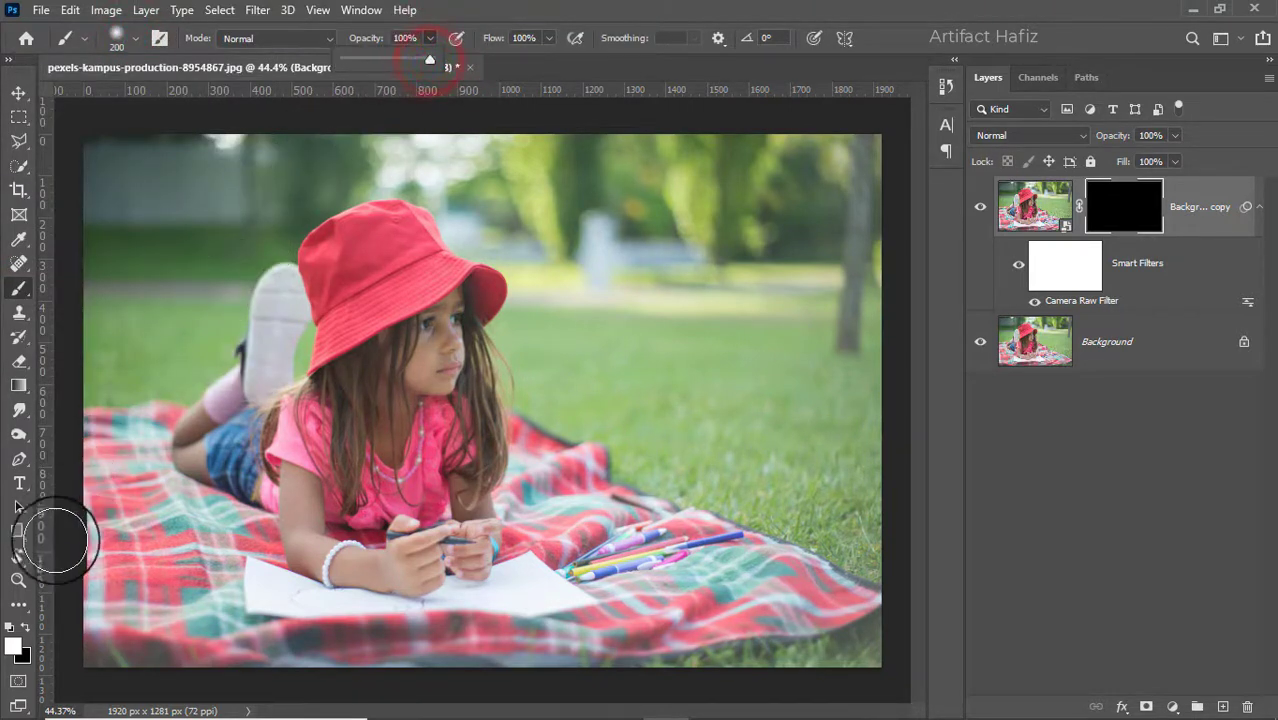
pyautogui.click(26, 628)
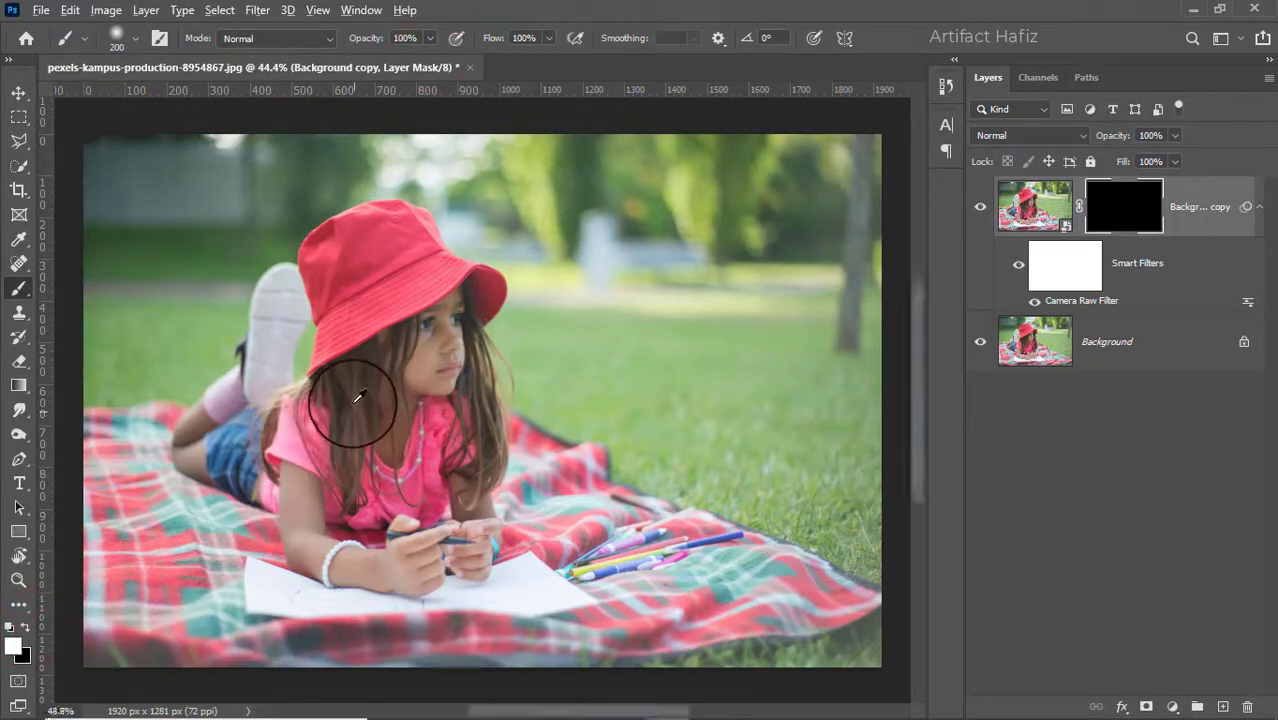
# - Paint white on the mask along the hair under the hat brim and the long strands on the shoe side of the face, adjusting the brush size
pyautogui.scroll(3, 357, 400)
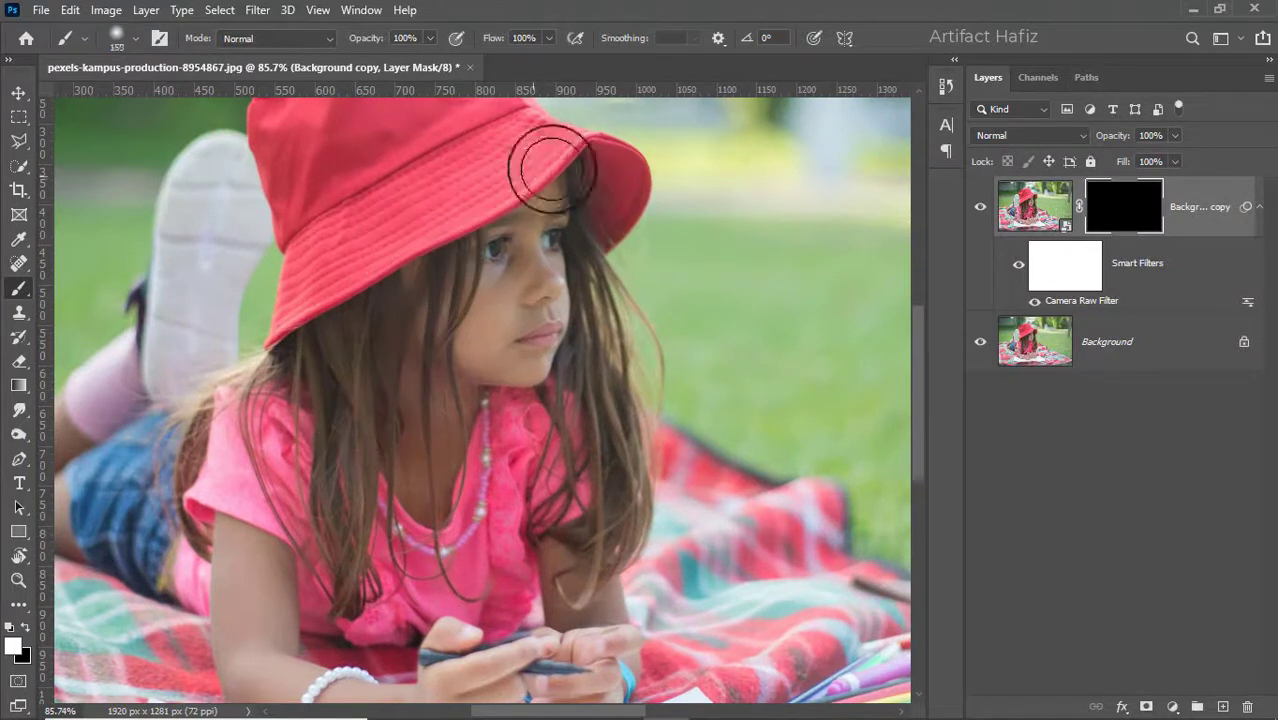
pyautogui.moveTo(598, 160)
pyautogui.mouseDown()
pyautogui.moveTo(624, 153)
pyautogui.moveTo(582, 146)
pyautogui.moveTo(525, 196)
pyautogui.moveTo(257, 342)
pyautogui.moveTo(391, 277)
pyautogui.moveTo(543, 242)
pyautogui.moveTo(550, 219)
pyautogui.moveTo(511, 219)
pyautogui.moveTo(536, 294)
pyautogui.moveTo(542, 257)
pyautogui.moveTo(528, 330)
pyautogui.moveTo(551, 328)
pyautogui.moveTo(499, 366)
pyautogui.mouseUp()
pyautogui.press('[')
pyautogui.press('[')
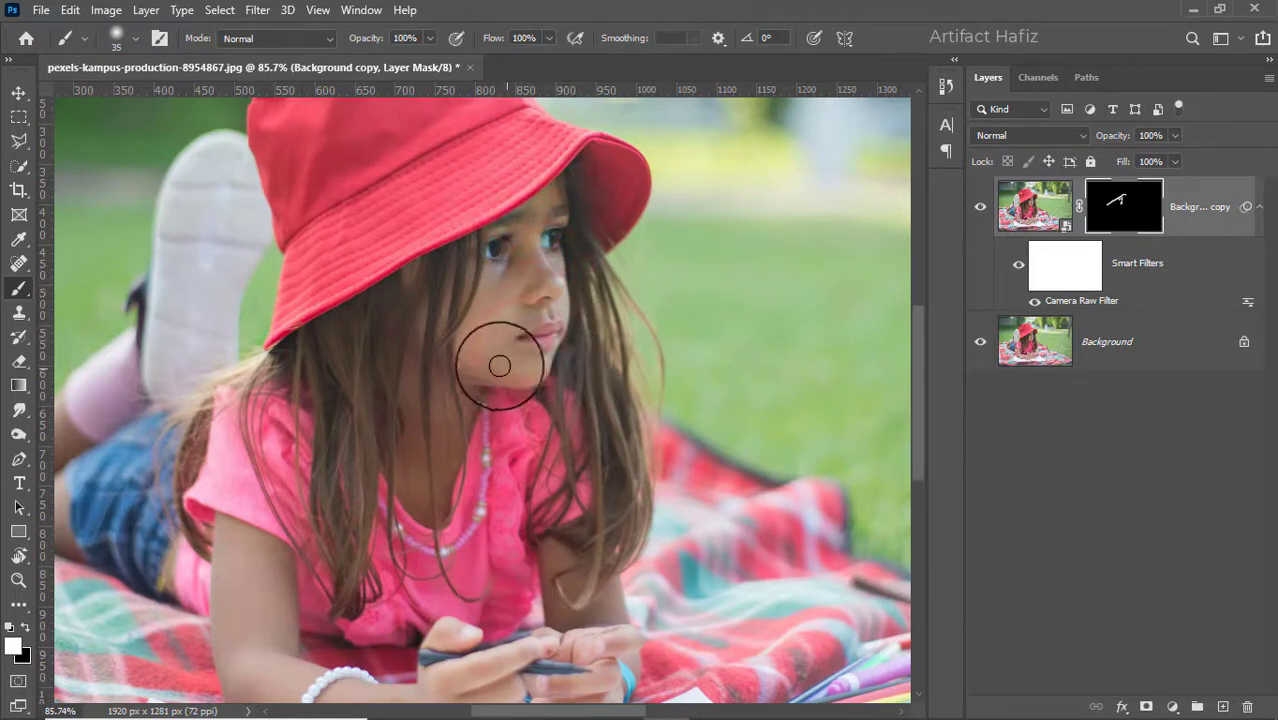
pyautogui.press(']')
pyautogui.press(']')
pyautogui.press(']')
pyautogui.moveTo(377, 311)
pyautogui.mouseDown()
pyautogui.moveTo(358, 475)
pyautogui.moveTo(370, 520)
pyautogui.moveTo(362, 405)
pyautogui.moveTo(395, 368)
pyautogui.moveTo(351, 460)
pyautogui.mouseUp()
pyautogui.moveTo(341, 336); pyautogui.dragTo(399, 572)
pyautogui.press('[')
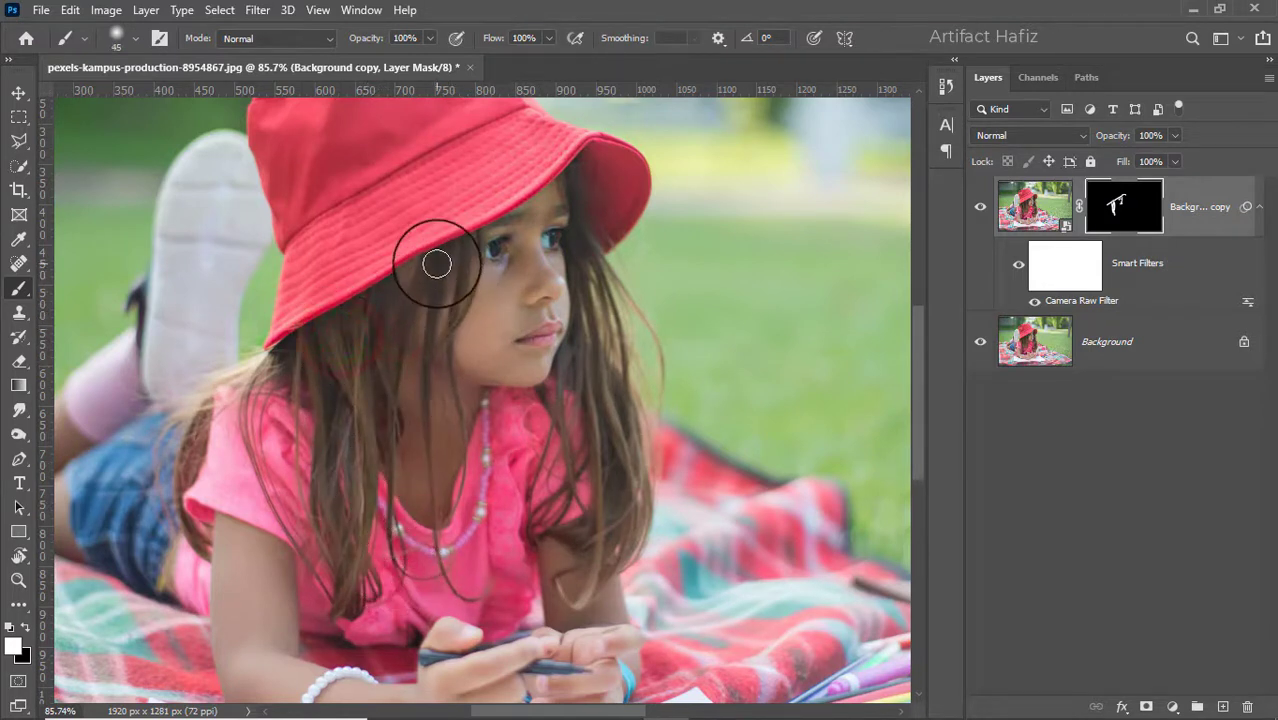
pyautogui.moveTo(430, 275)
pyautogui.mouseDown()
pyautogui.moveTo(412, 412)
pyautogui.moveTo(436, 542)
pyautogui.mouseUp()
pyautogui.moveTo(451, 285); pyautogui.dragTo(460, 545)
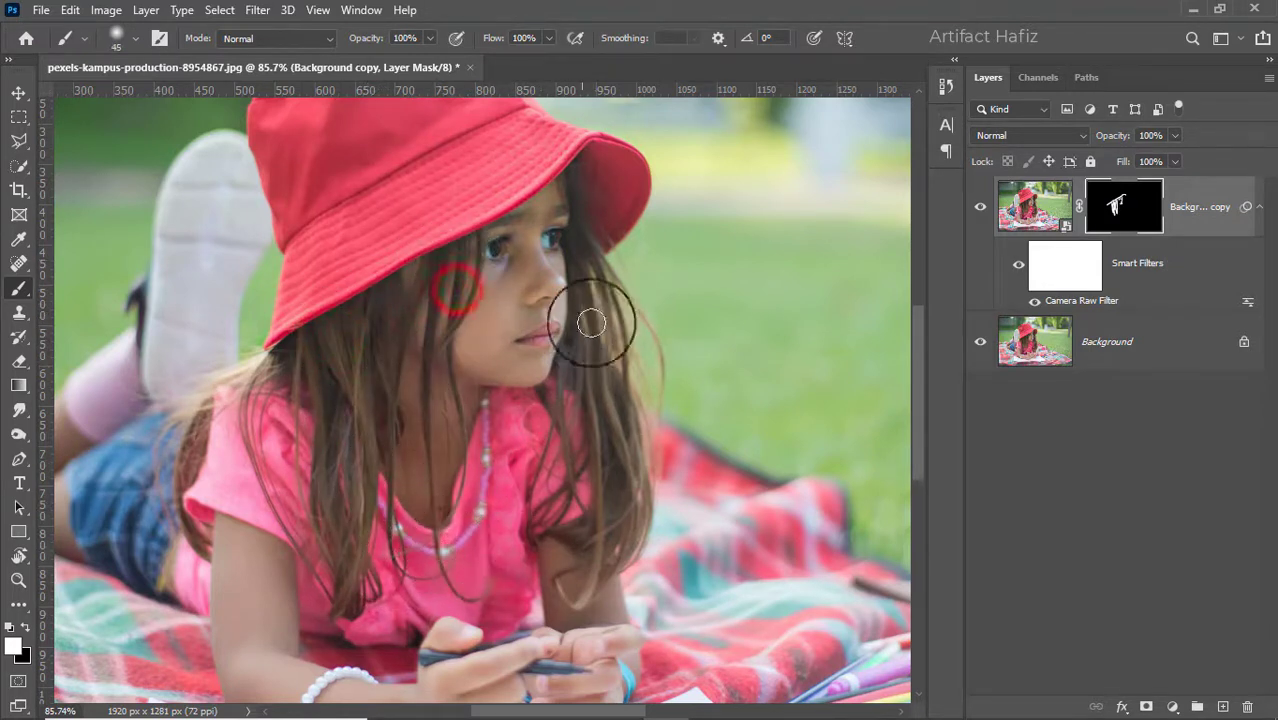
# - Paint white on the mask over the hair strands beyond the girl's nose and mouth, and compare with the Background copy layer's visibility toggled
pyautogui.moveTo(591, 270); pyautogui.dragTo(588, 537)
pyautogui.moveTo(593, 252)
pyautogui.mouseDown()
pyautogui.moveTo(667, 392)
pyautogui.moveTo(608, 481)
pyautogui.mouseUp()
pyautogui.moveTo(630, 421); pyautogui.dragTo(568, 556)
pyautogui.moveTo(602, 504)
pyautogui.mouseDown()
pyautogui.moveTo(586, 561)
pyautogui.moveTo(622, 545)
pyautogui.moveTo(585, 576)
pyautogui.mouseUp()
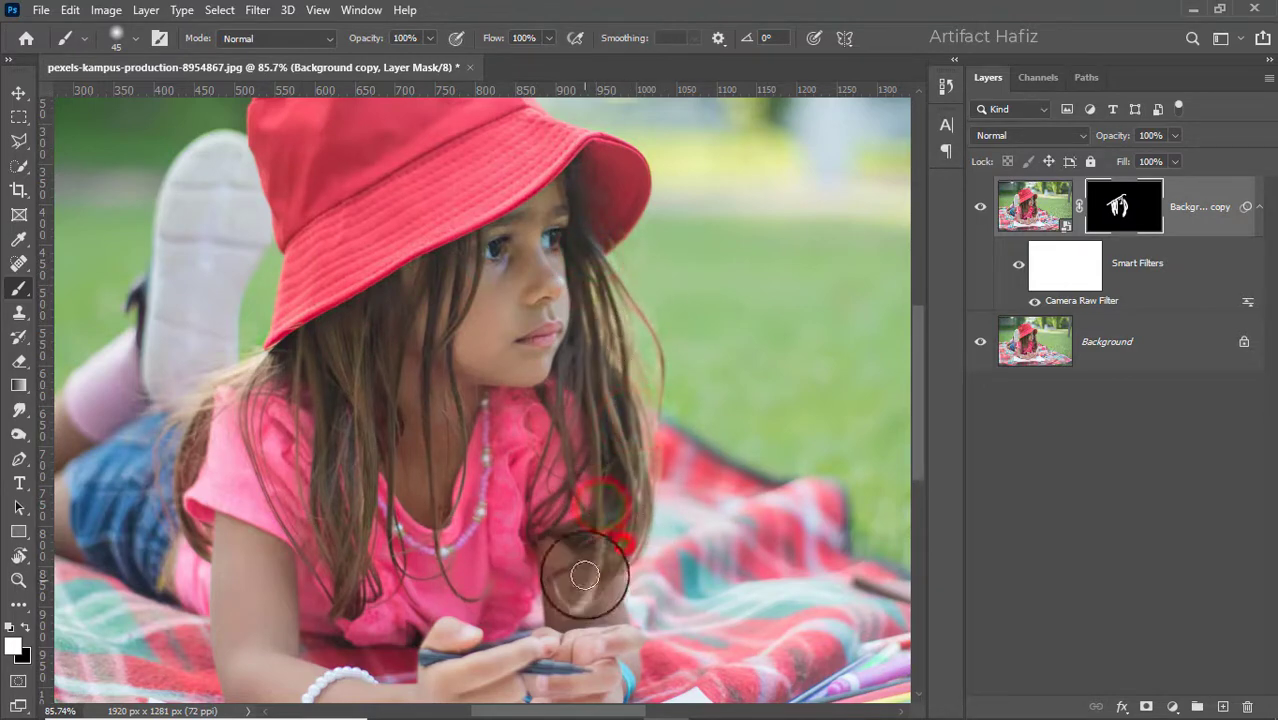
pyautogui.scroll(-5, 425, 546)
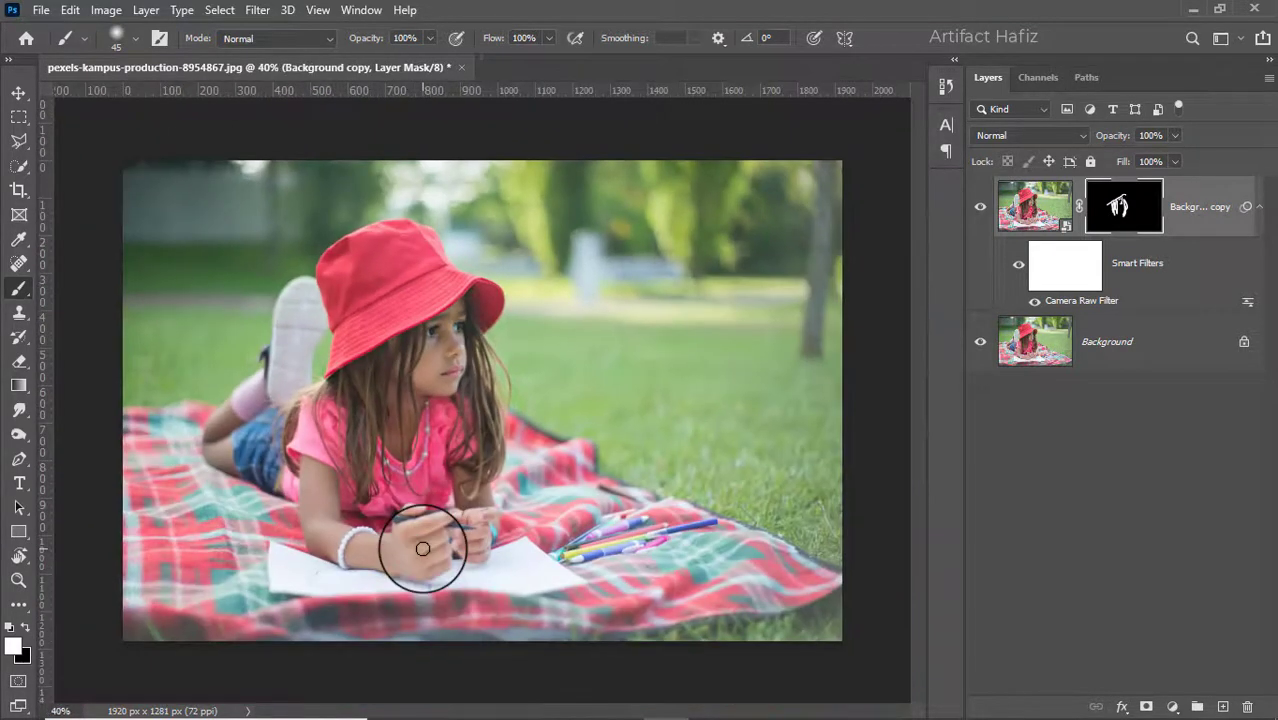
pyautogui.scroll(1, 422, 548)
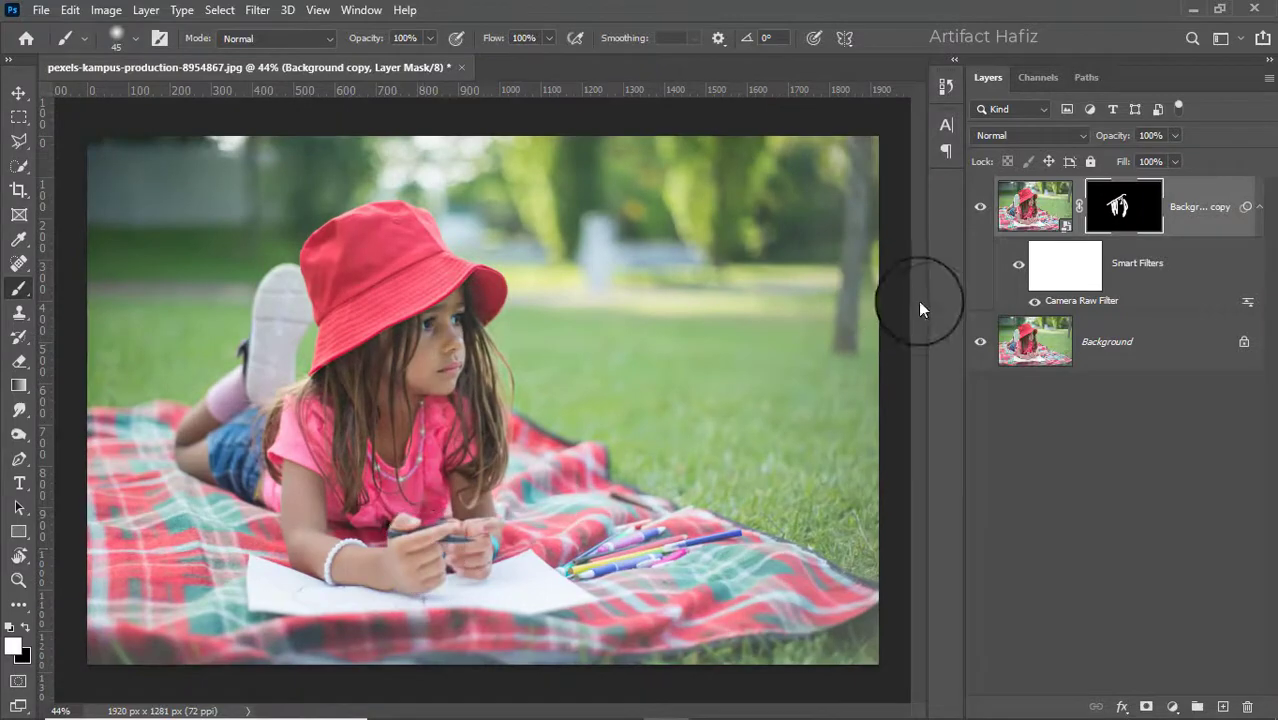
pyautogui.click(982, 208)
pyautogui.scroll(-1, 622, 337)
pyautogui.scroll(2, 522, 349)
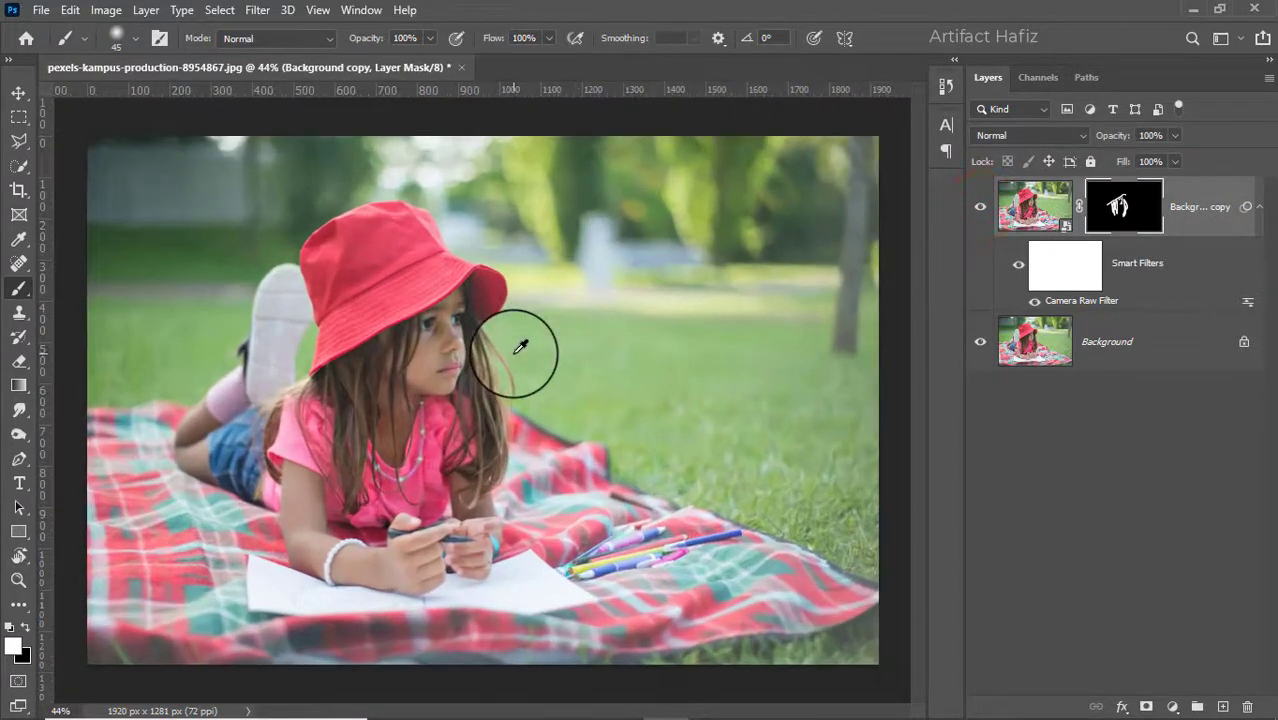
# - Add a Brightness/Contrast adjustment layer with Brightness set to -24
pyautogui.click(1171, 707)
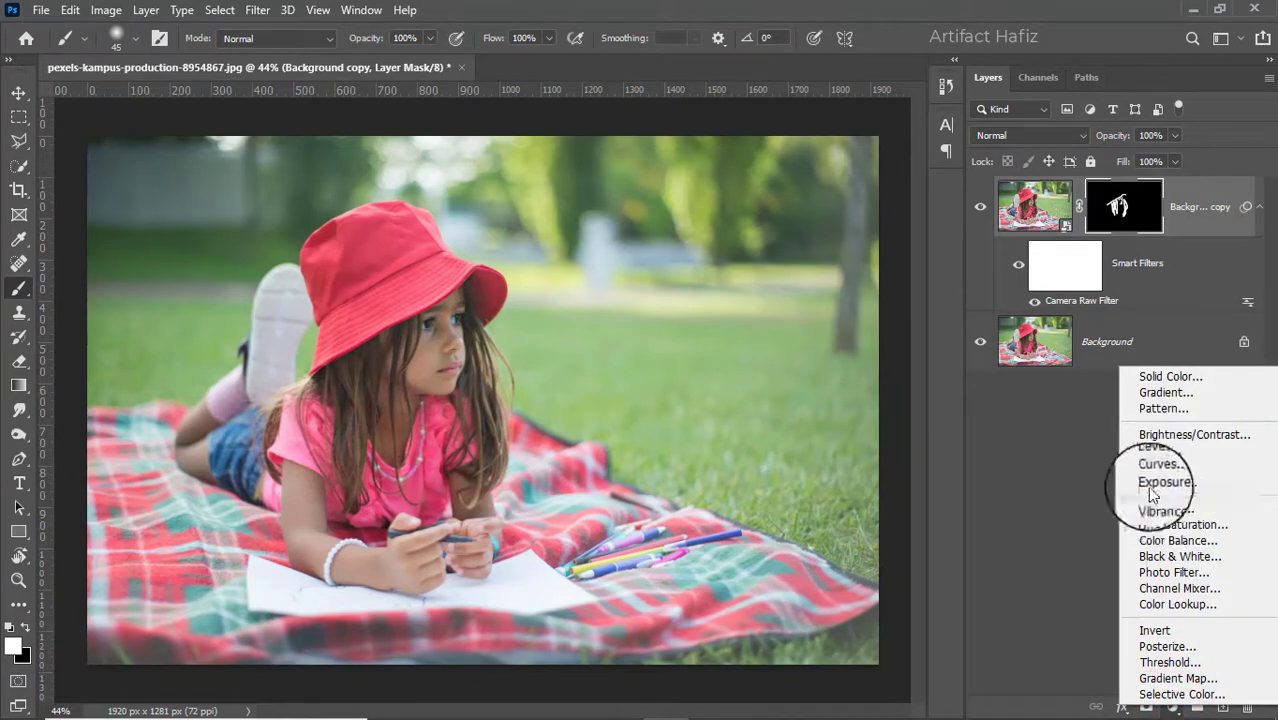
pyautogui.click(1168, 435)
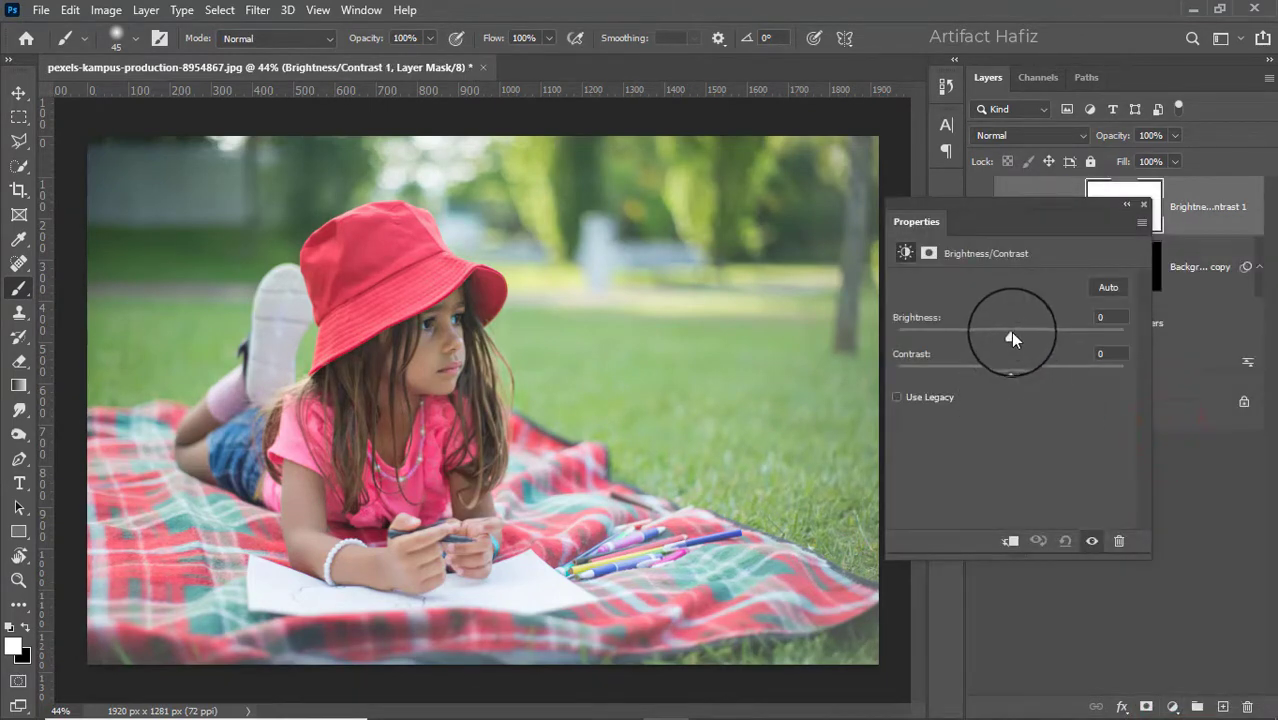
pyautogui.moveTo(1010, 333); pyautogui.dragTo(992, 344)
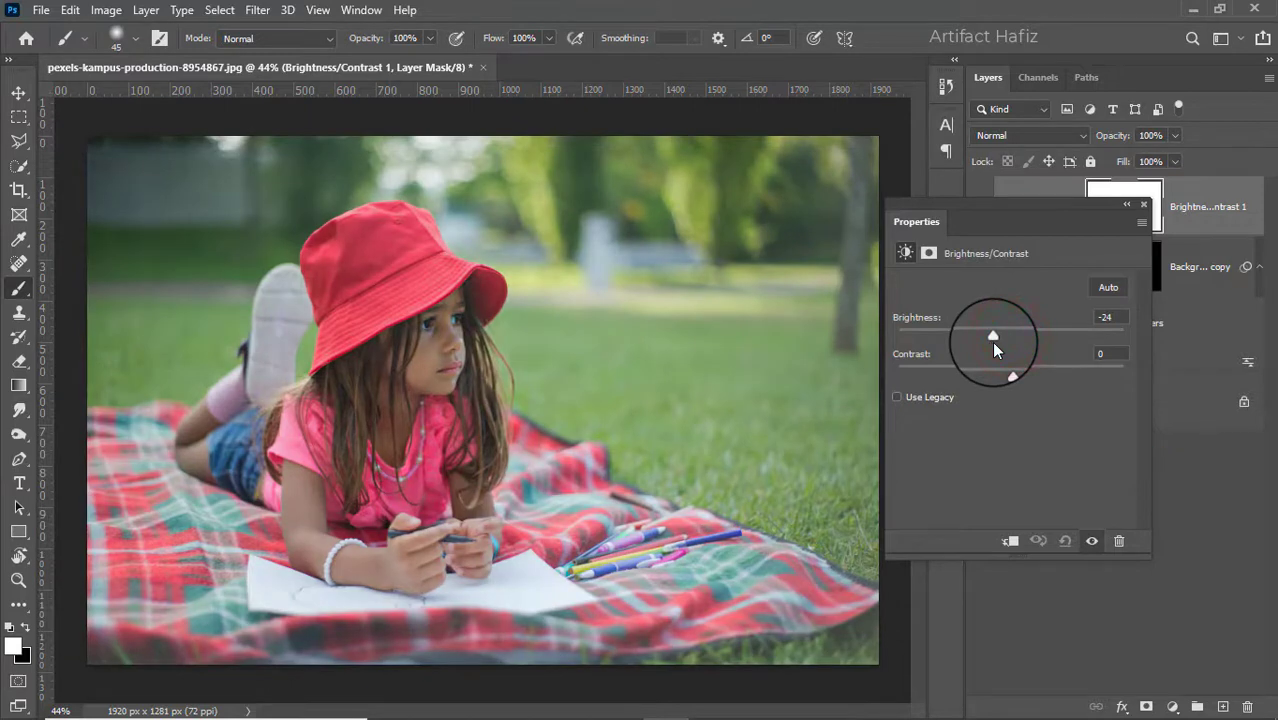
pyautogui.click(1143, 202)
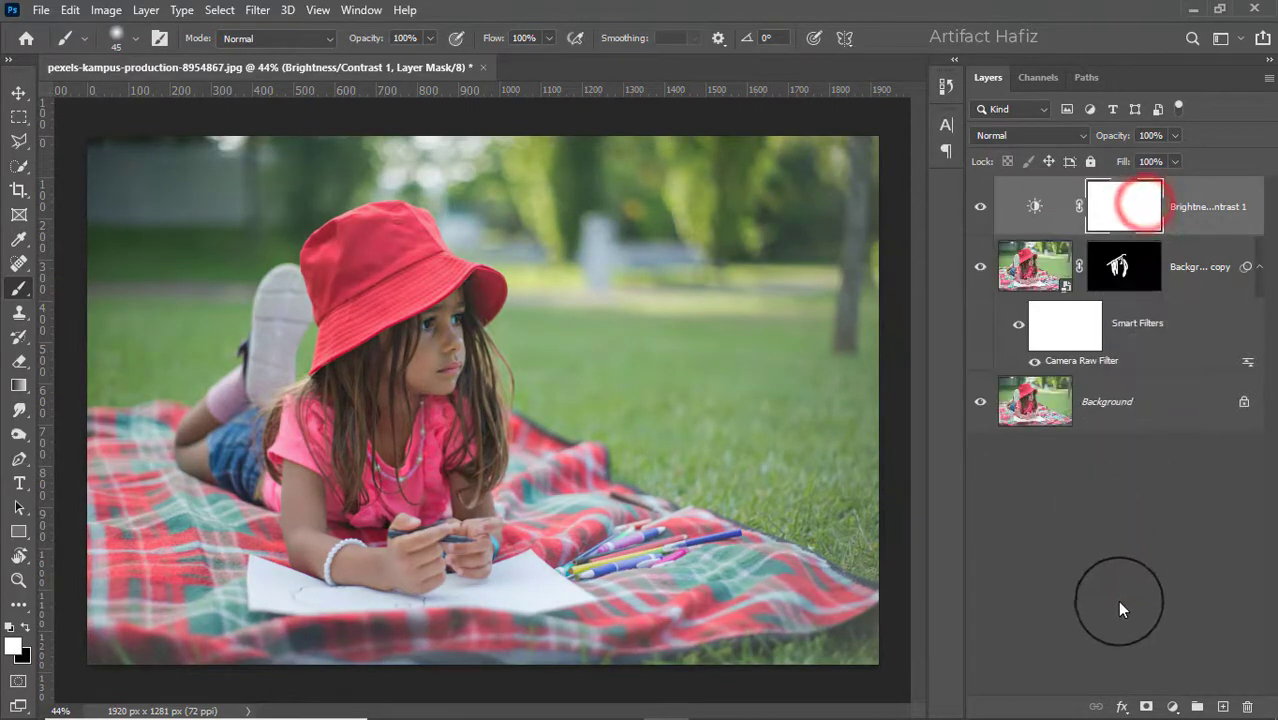
# - Add a Curves adjustment layer, anchor the RGB curve's shadows and raise its highlights, and compare with the layer's visibility toggled
pyautogui.click(1172, 706)
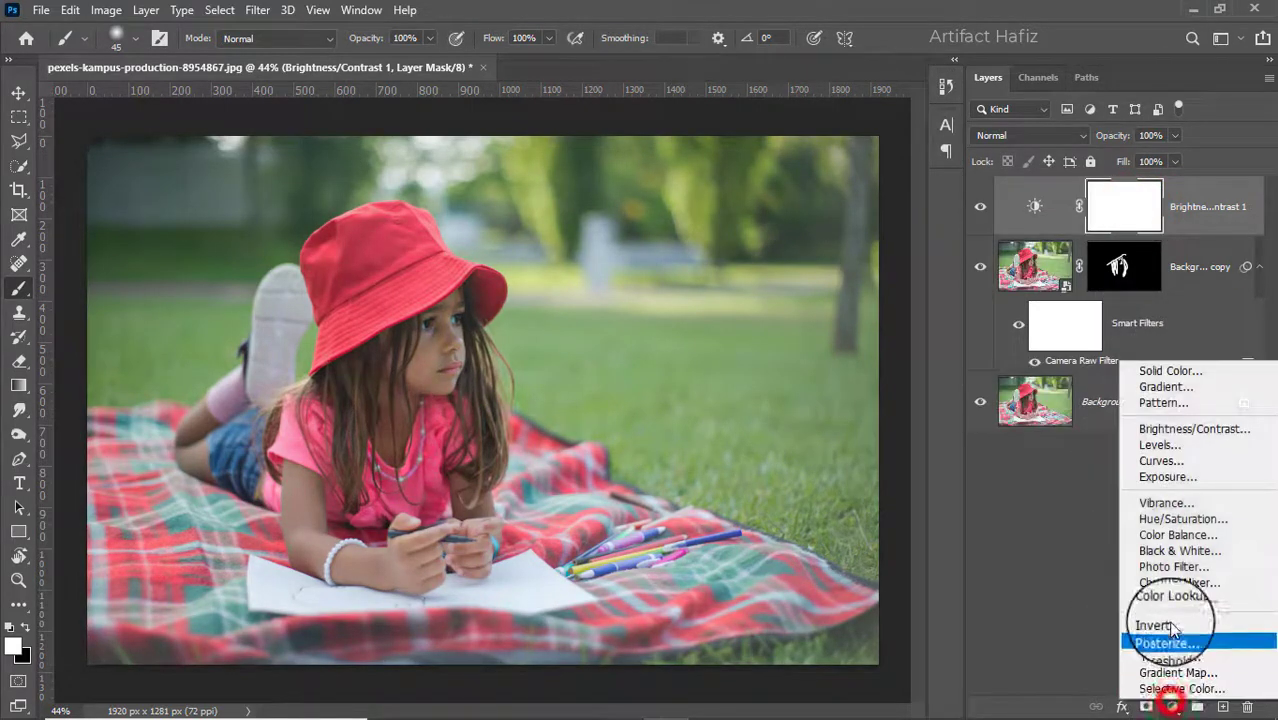
pyautogui.click(1166, 459)
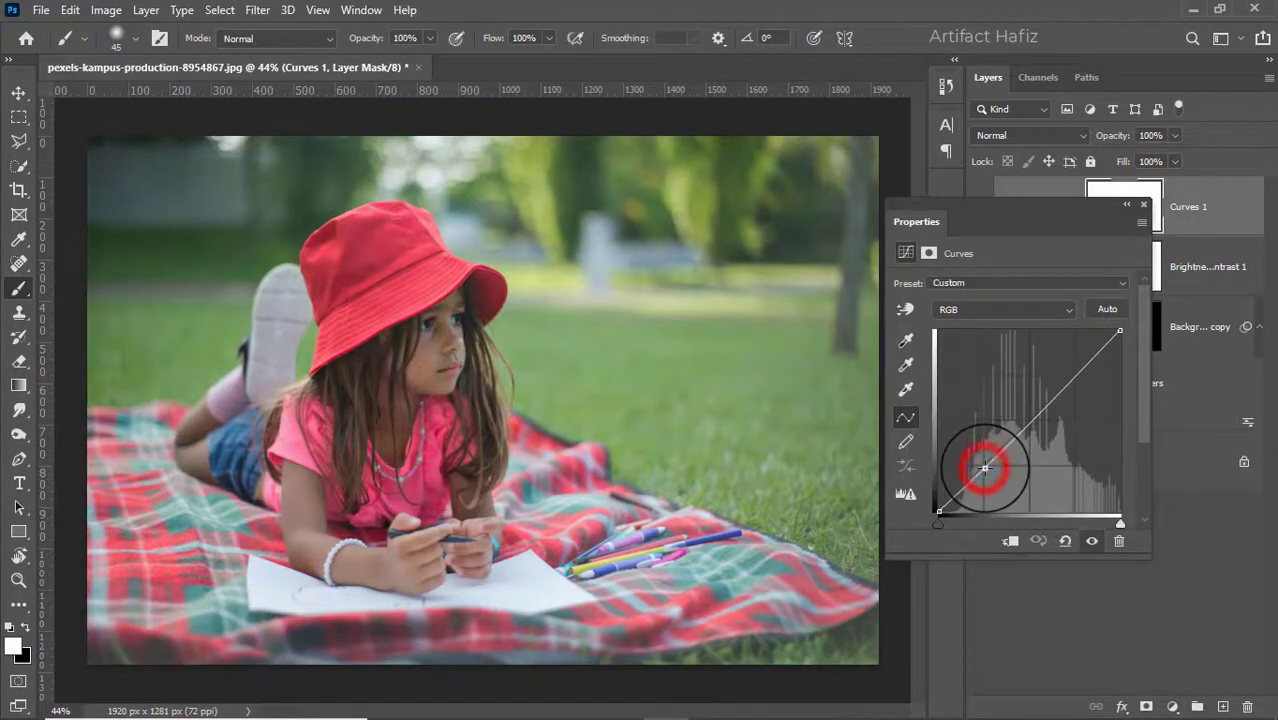
pyautogui.click(985, 467)
pyautogui.moveTo(1071, 381); pyautogui.dragTo(1069, 360)
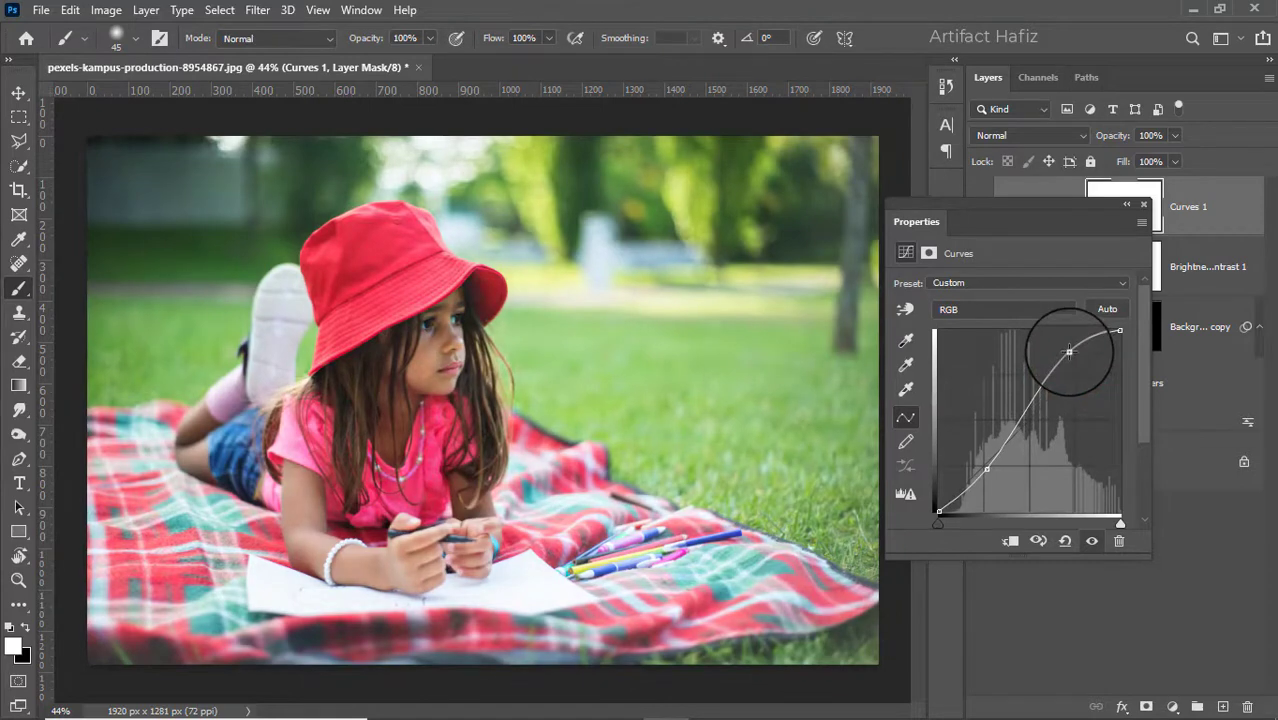
pyautogui.click(1145, 205)
pyautogui.click(980, 206)
pyautogui.click(980, 206)
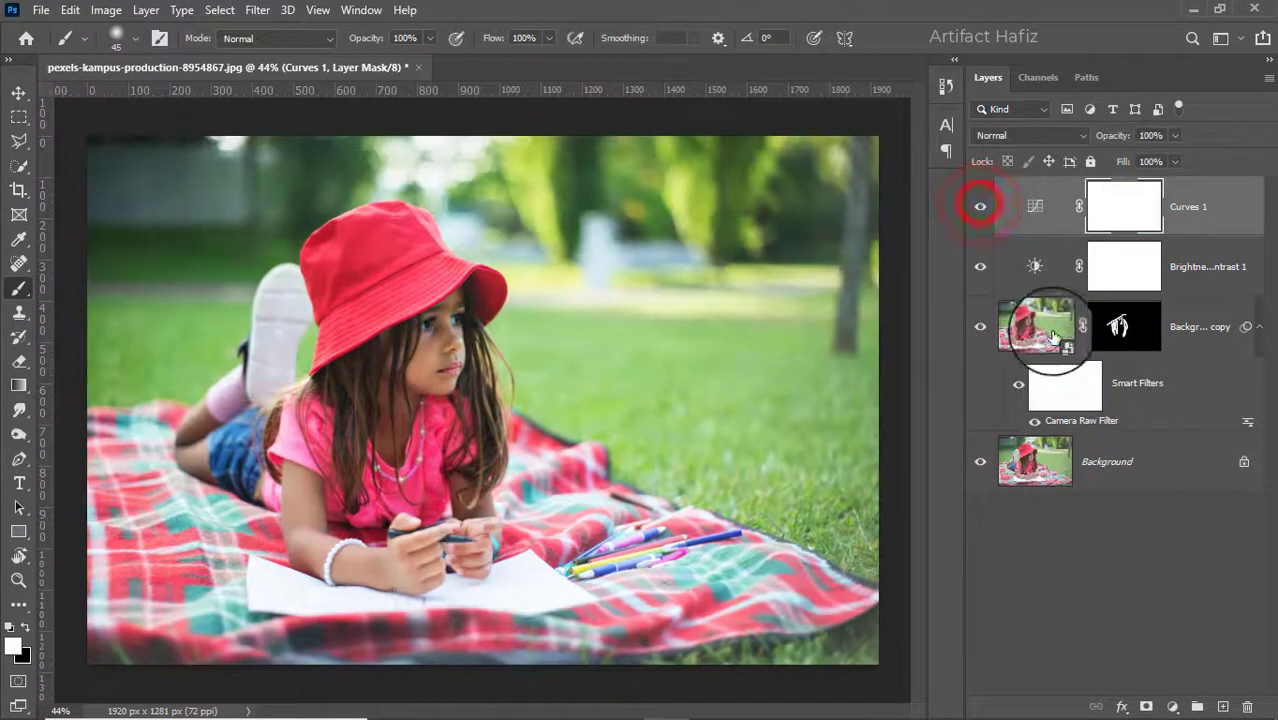
# - Add a Color Lookup adjustment layer using the FallColors.look 3D LUT and reduce the layer's opacity to 12%
pyautogui.click(1171, 706)
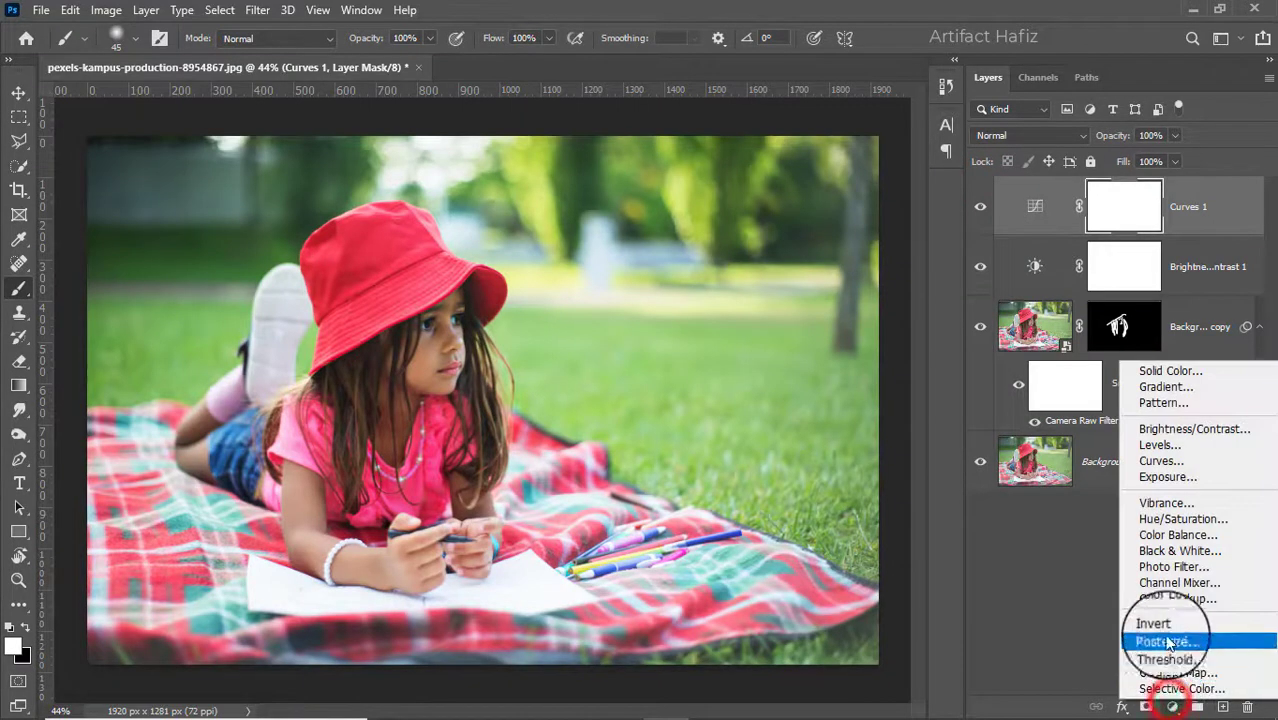
pyautogui.click(1162, 596)
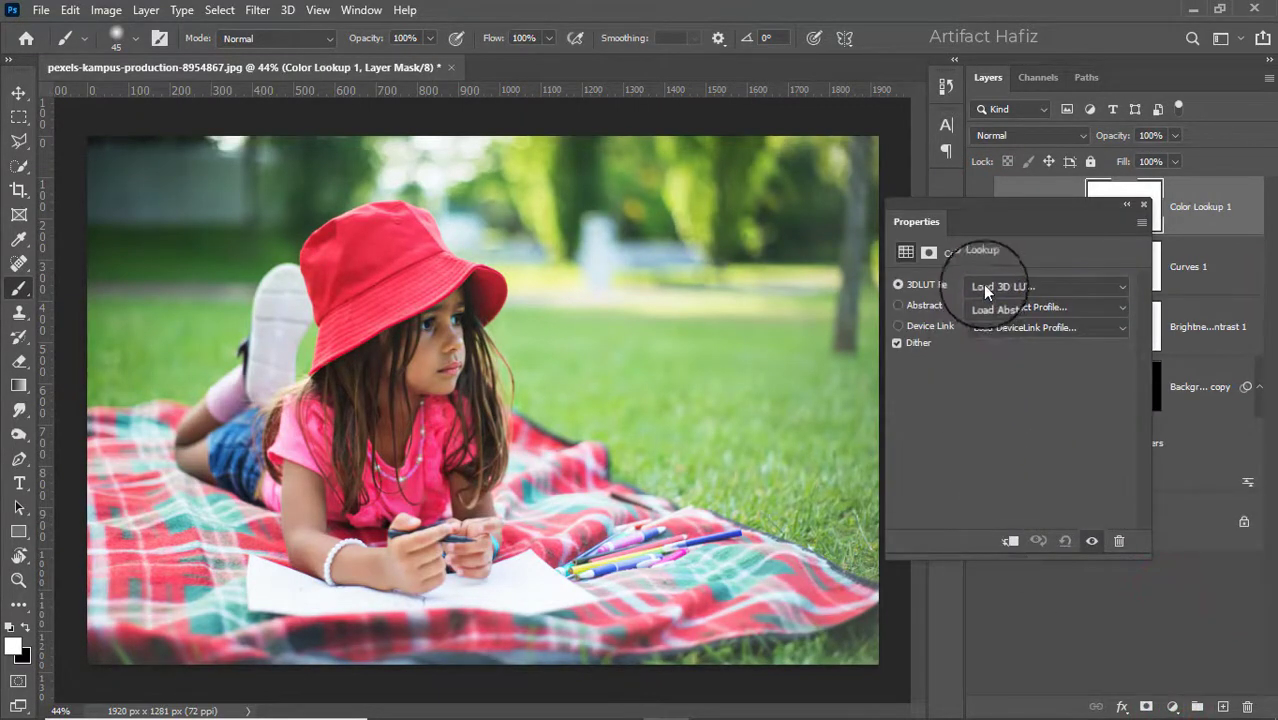
pyautogui.click(985, 289)
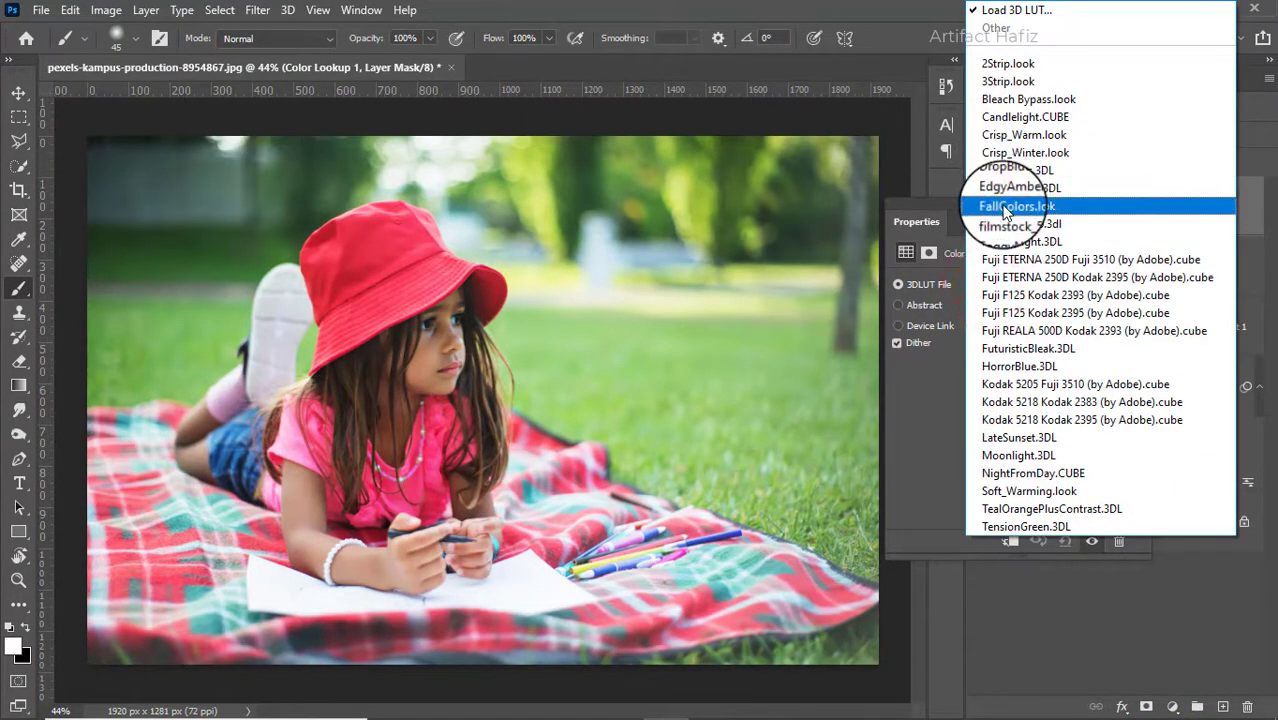
pyautogui.click(1006, 206)
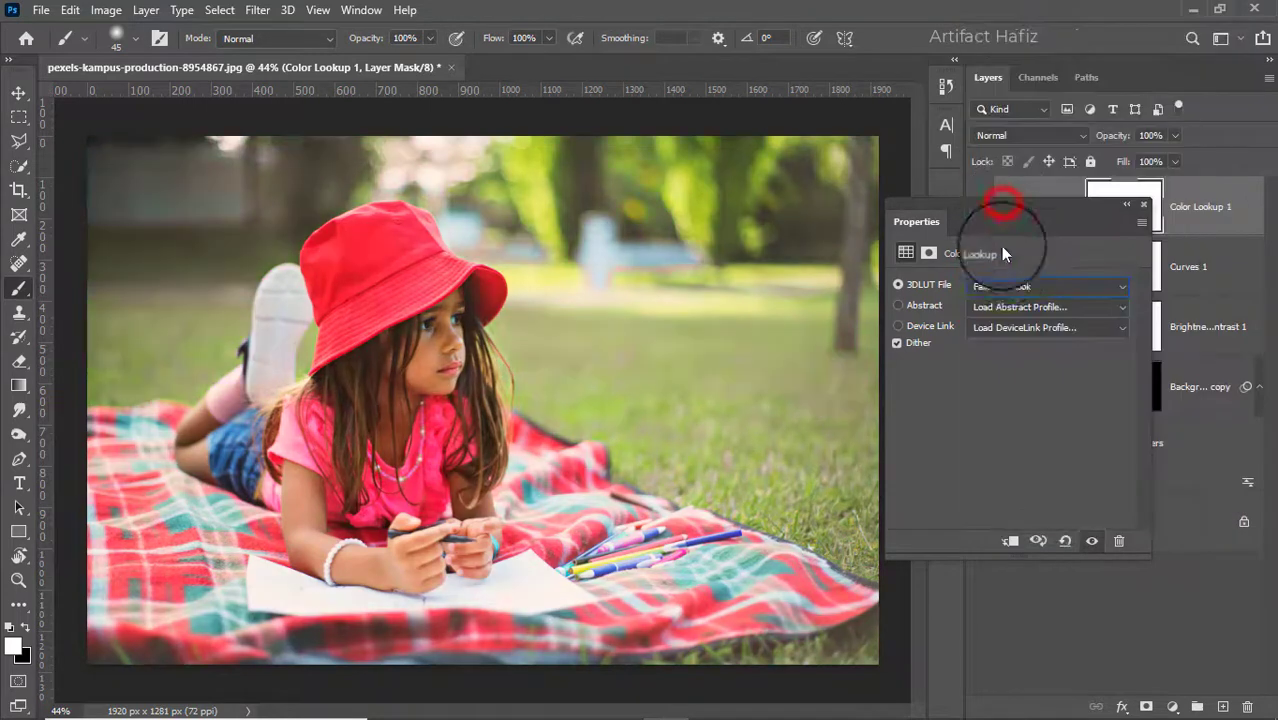
pyautogui.click(1148, 207)
pyautogui.moveTo(1175, 141); pyautogui.dragTo(1098, 164)
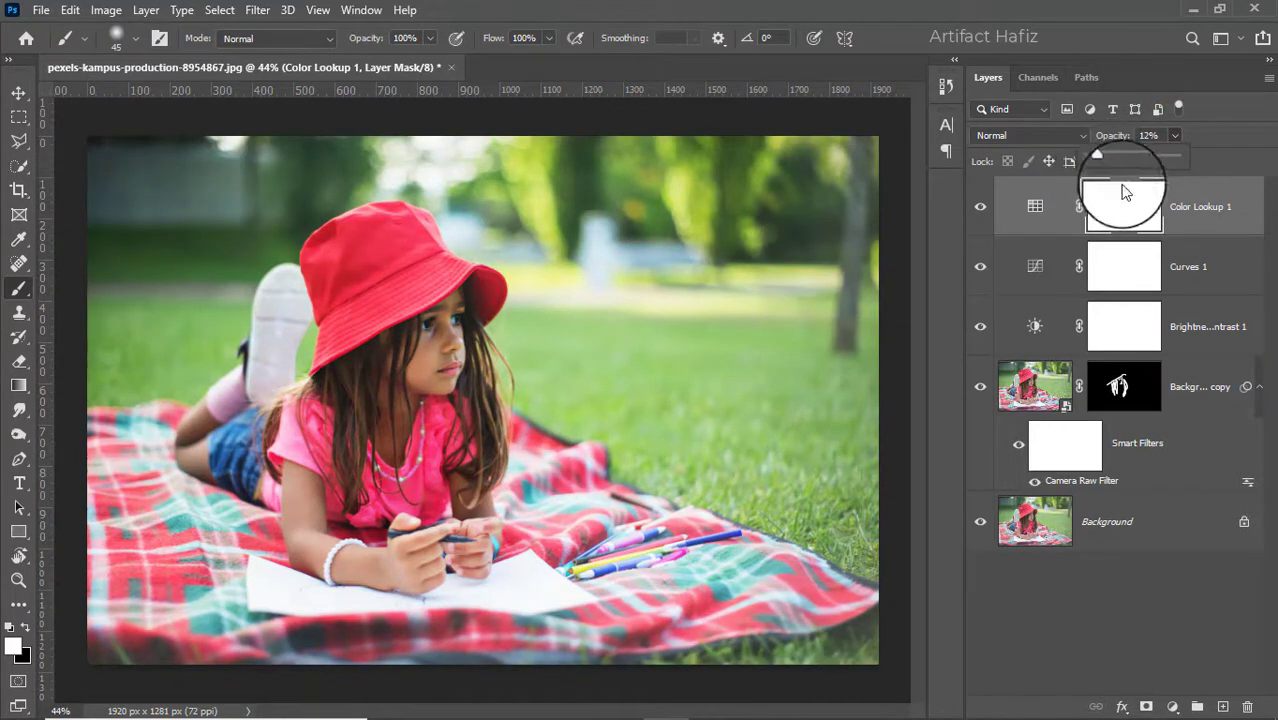
# - Stamp all visible layers into a new merged layer above the Color Lookup 1 layer
pyautogui.click(1192, 219)
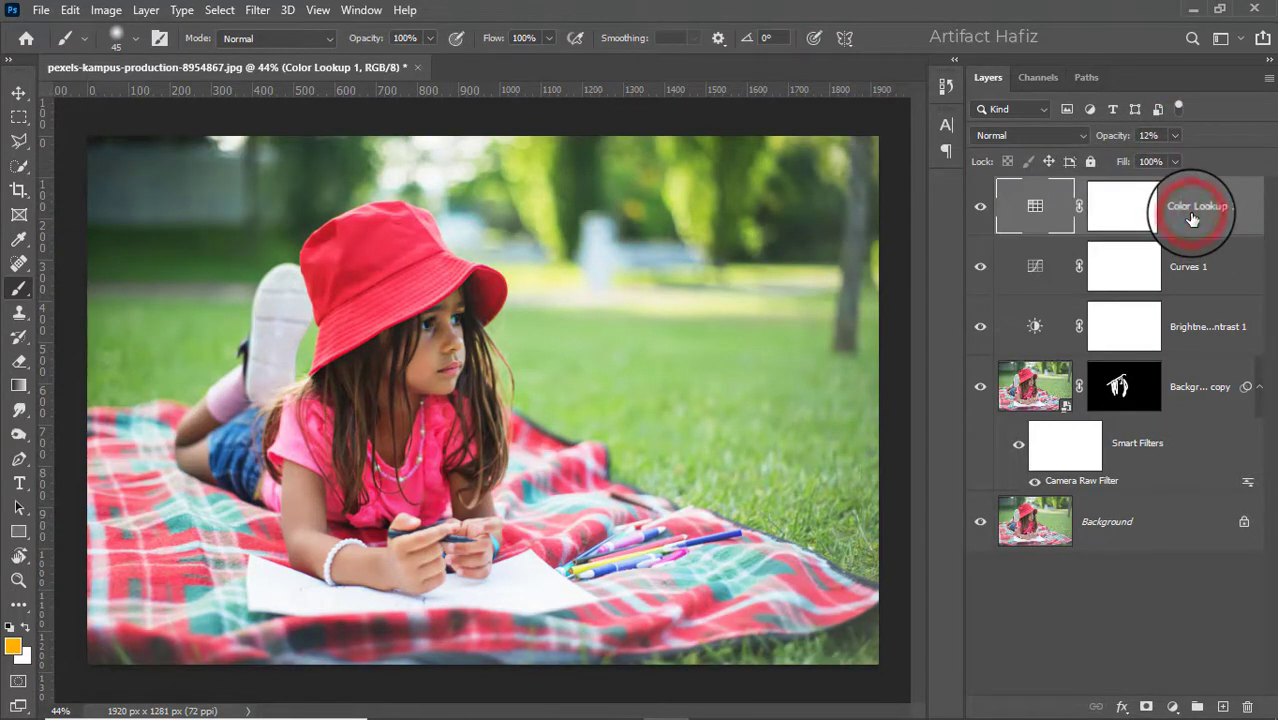
pyautogui.hotkey('ctrl', 'alt', 'shift', 'e')
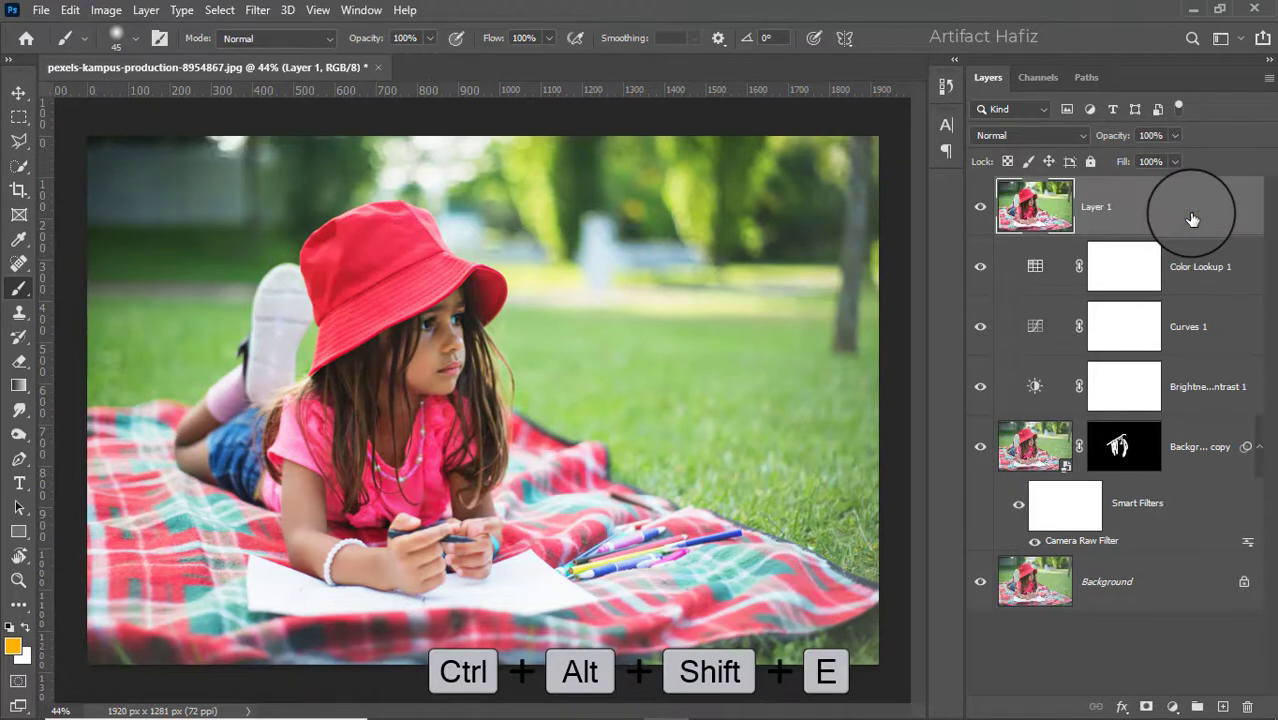
# - Convert the merged Layer 1 for smart filters and open it in the Camera Raw Filter
pyautogui.click(255, 10)
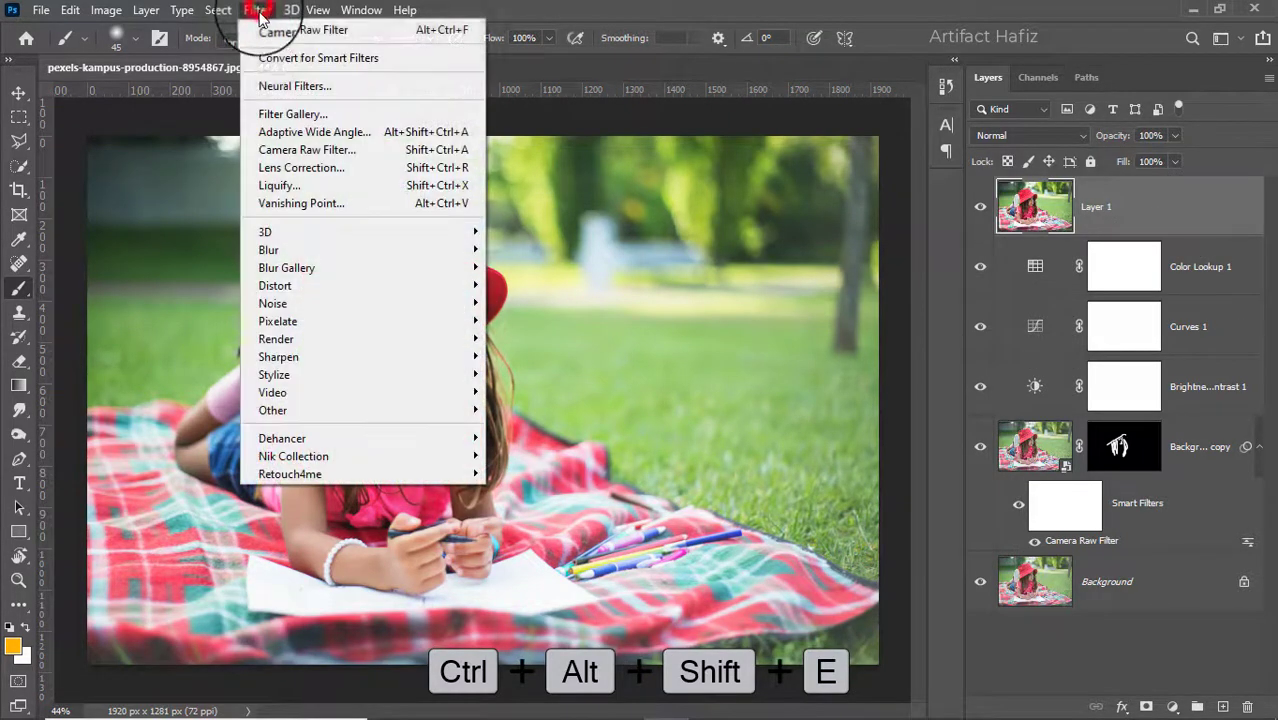
pyautogui.click(258, 57)
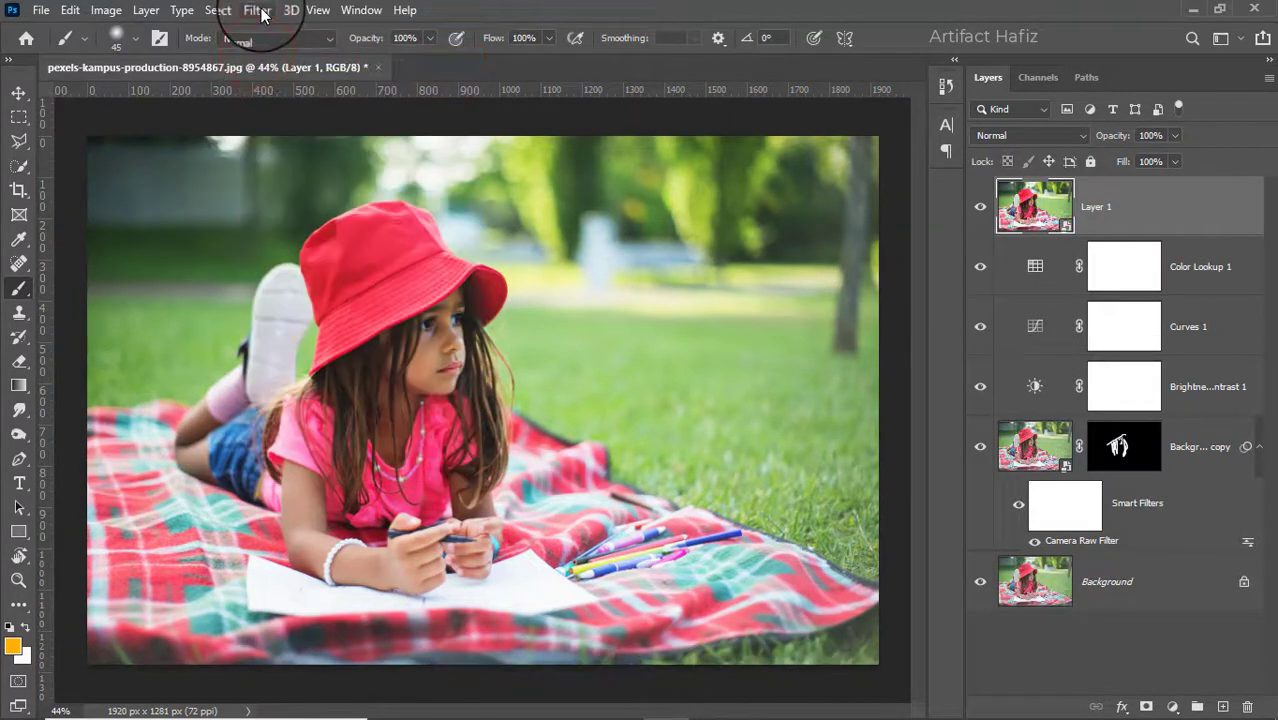
pyautogui.click(258, 10)
pyautogui.click(308, 150)
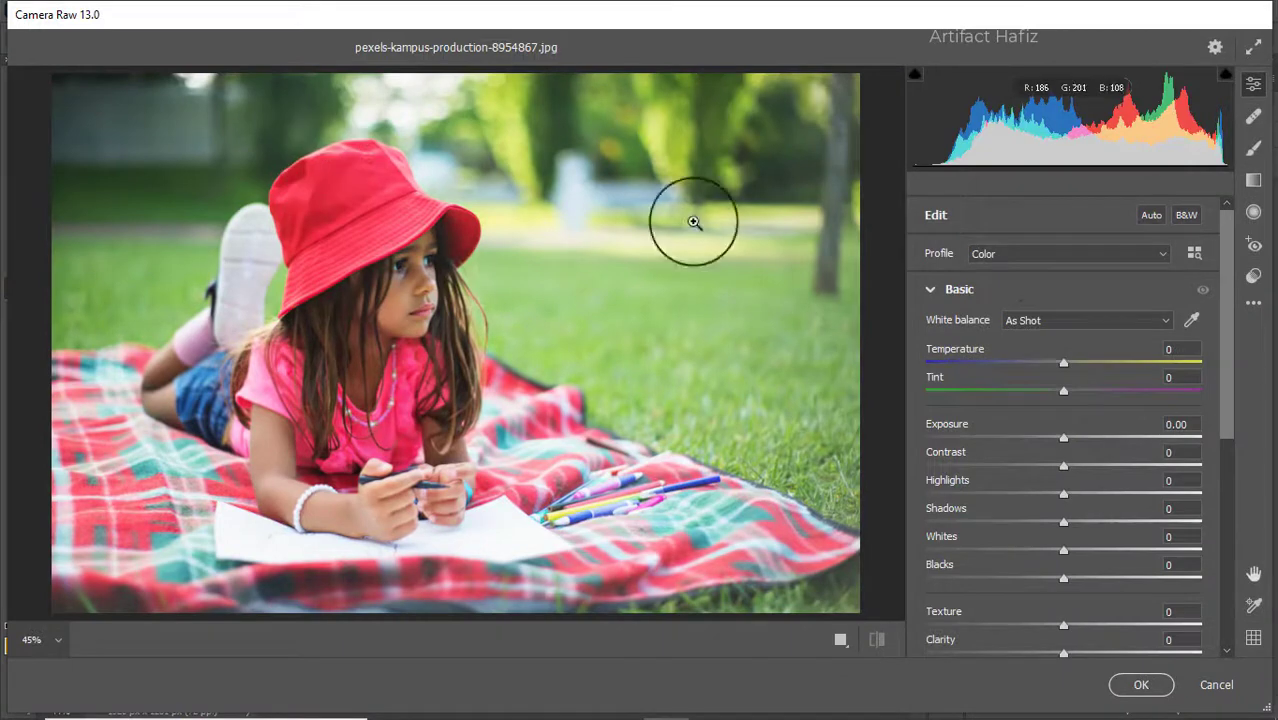
# - Set Temperature +7, Tint +4, Exposure -0.45, Highlights -32, Shadows +22, Whites +42 and Blacks +12 in the Basic adjustments
pyautogui.moveTo(1060, 362); pyautogui.dragTo(1070, 391)
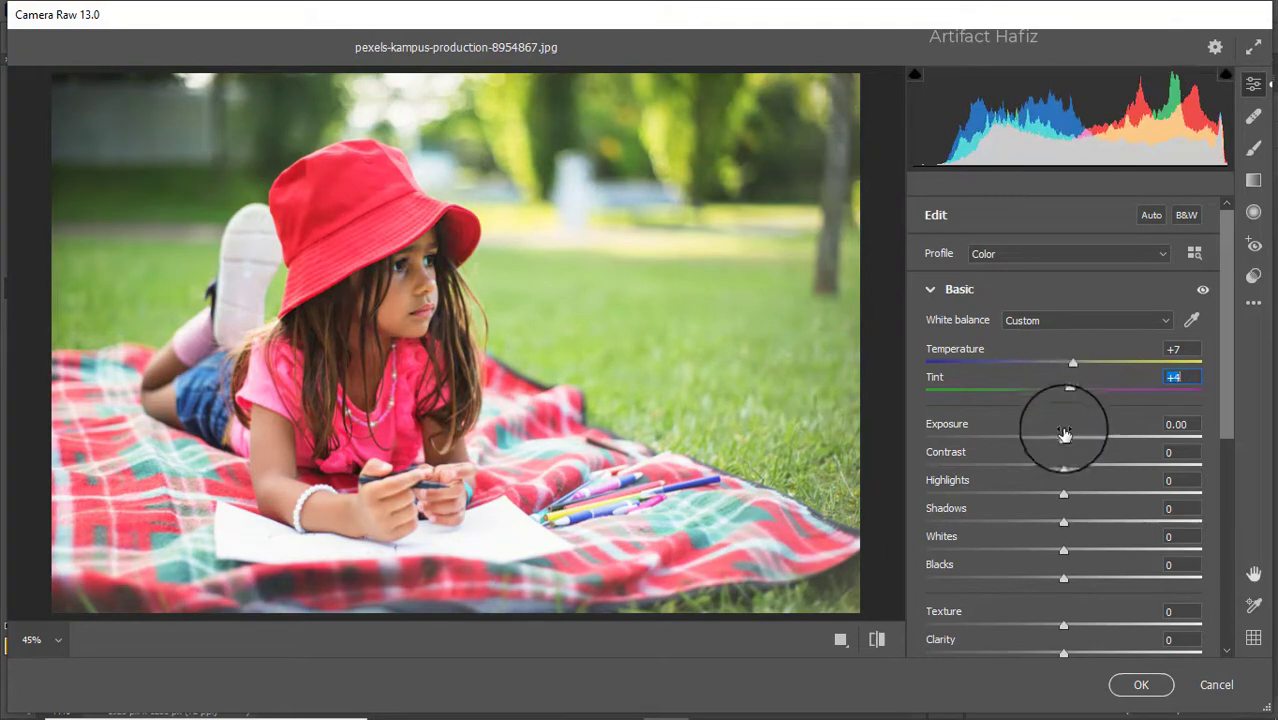
pyautogui.moveTo(1064, 437)
pyautogui.mouseDown()
pyautogui.moveTo(1081, 428)
pyautogui.moveTo(1051, 443)
pyautogui.mouseUp()
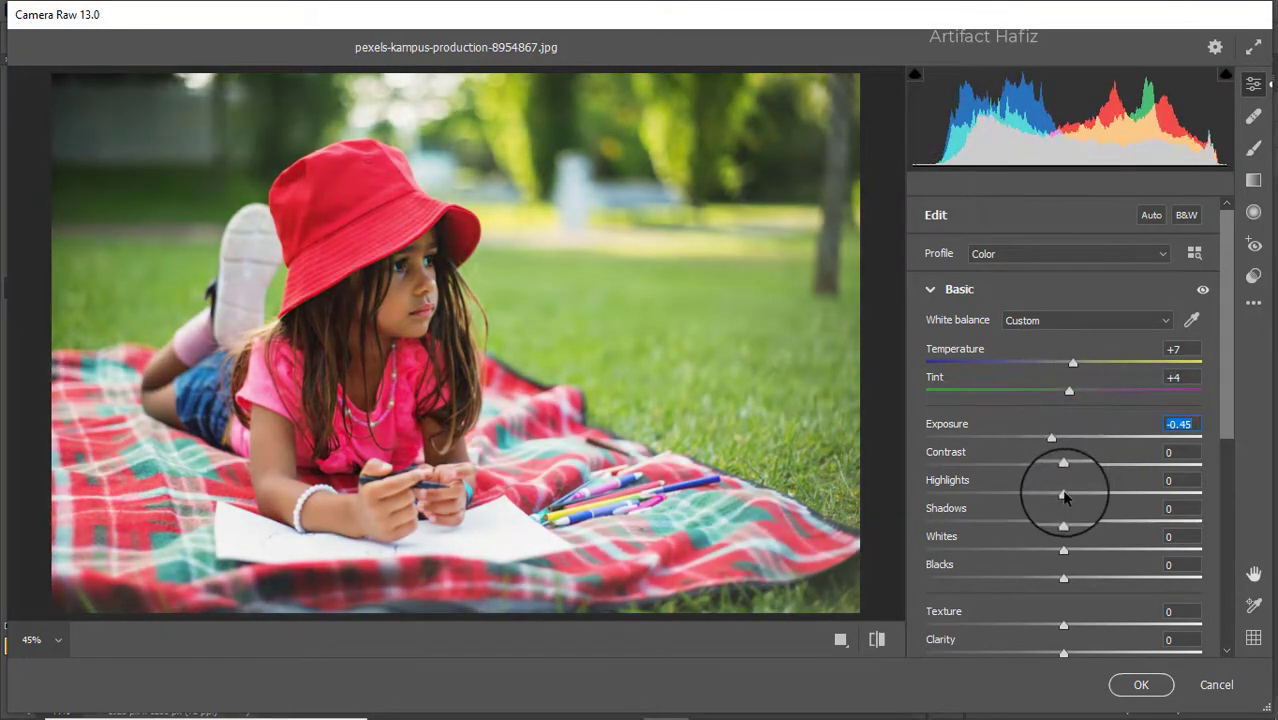
pyautogui.moveTo(1064, 494); pyautogui.dragTo(1019, 494)
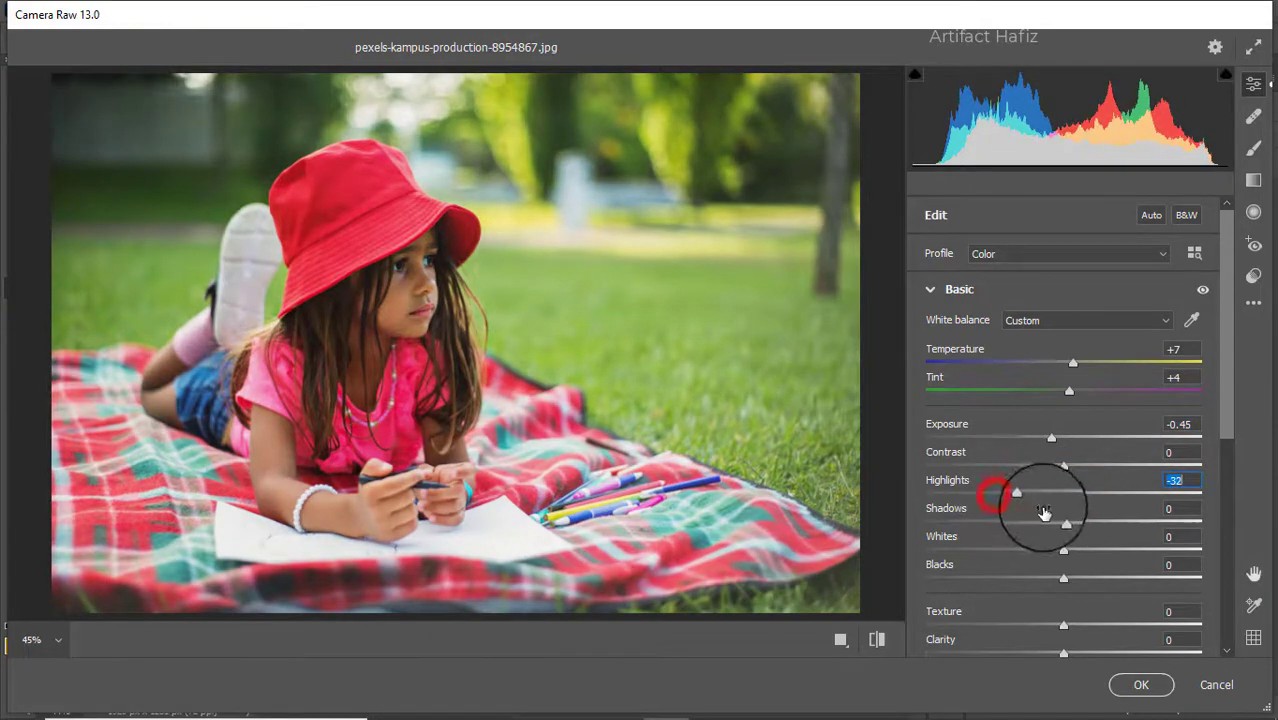
pyautogui.moveTo(1063, 549); pyautogui.dragTo(1093, 522)
pyautogui.moveTo(1063, 580)
pyautogui.mouseDown()
pyautogui.moveTo(1093, 582)
pyautogui.moveTo(1079, 580)
pyautogui.mouseUp()
# - Set Texture to +5, Clarity to +2 and Vibrance to +43, and lower Saturation slightly below -7
pyautogui.scroll(-1, 1079, 430)
pyautogui.scroll(-3, 1079, 430)
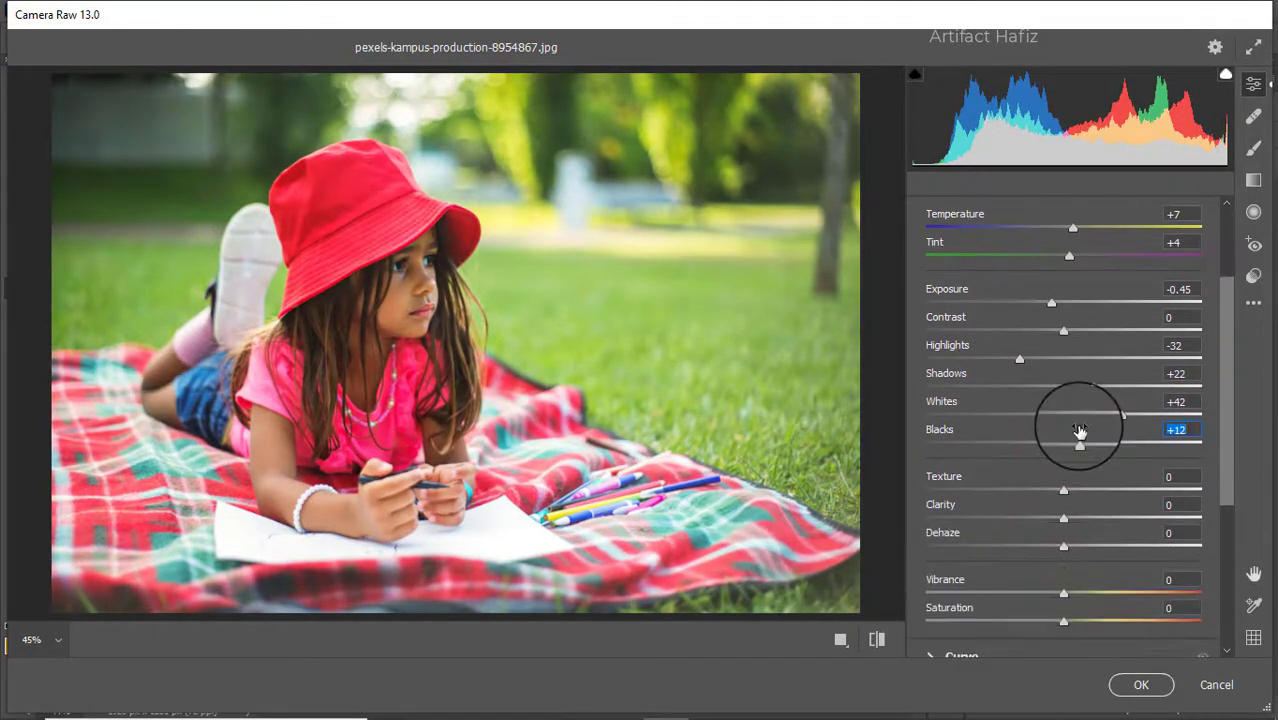
pyautogui.moveTo(1067, 448); pyautogui.dragTo(1073, 477)
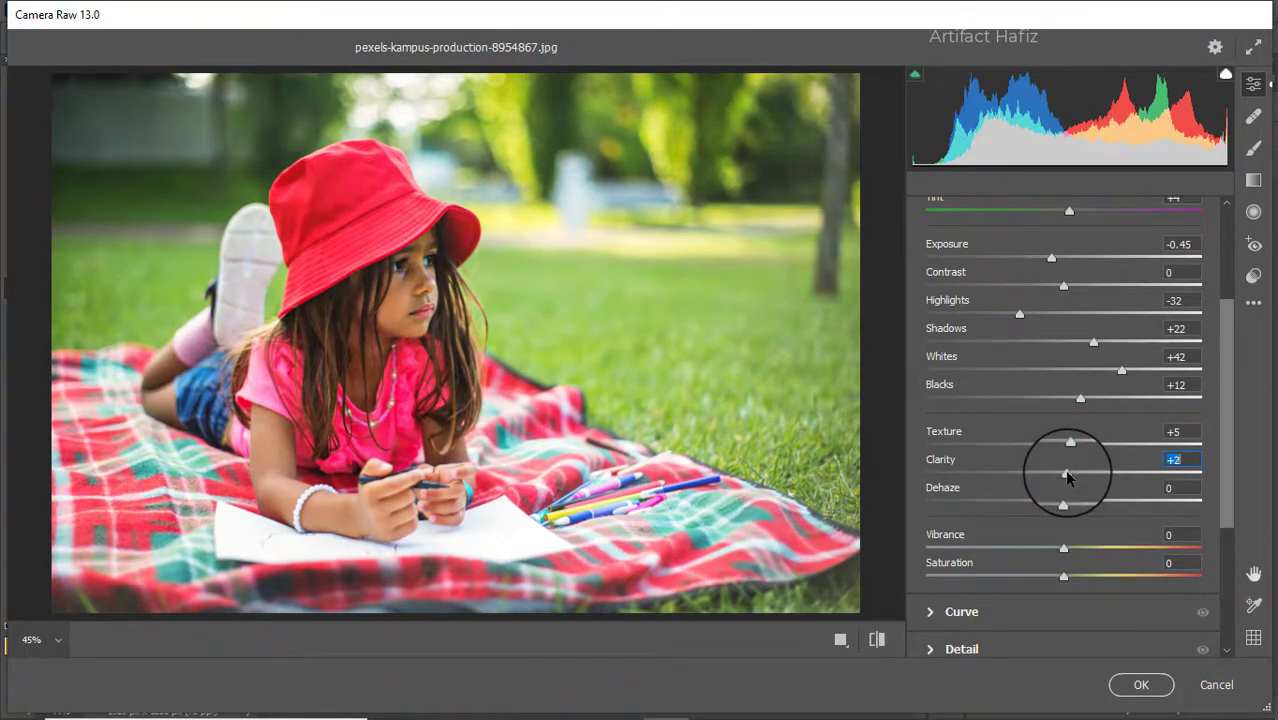
pyautogui.moveTo(1063, 550); pyautogui.dragTo(1123, 548)
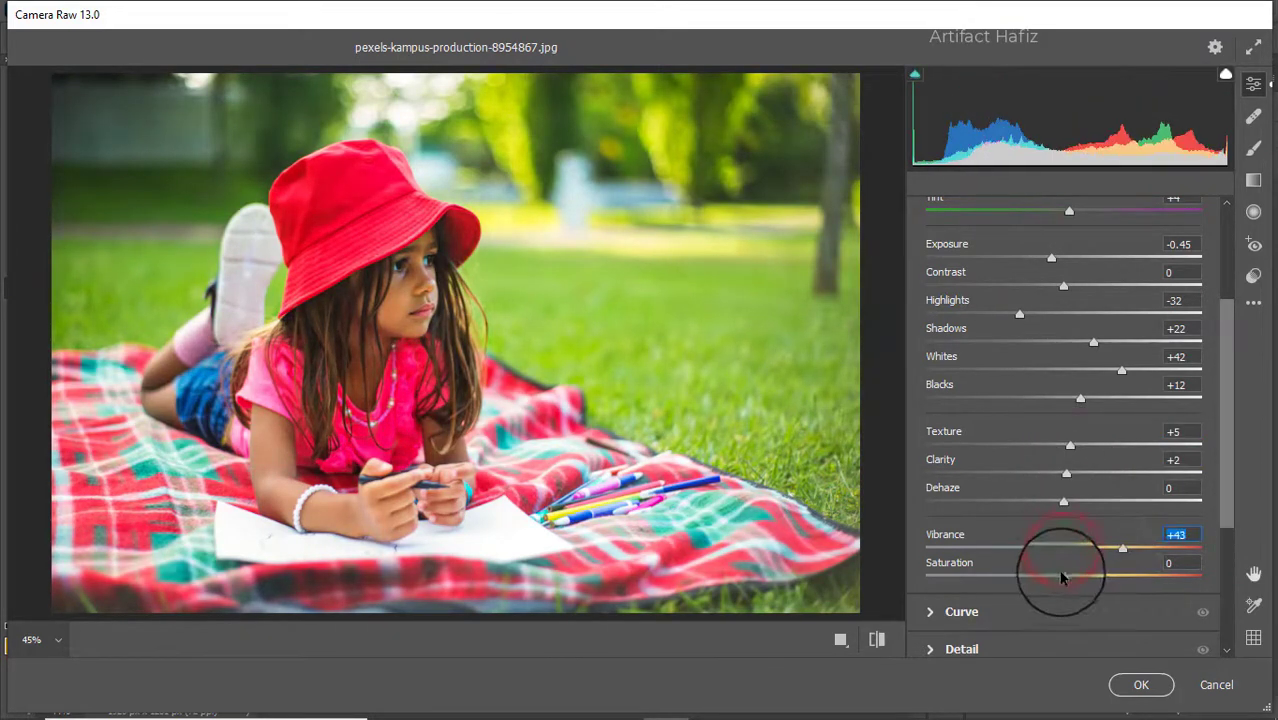
pyautogui.moveTo(1063, 580); pyautogui.dragTo(1053, 582)
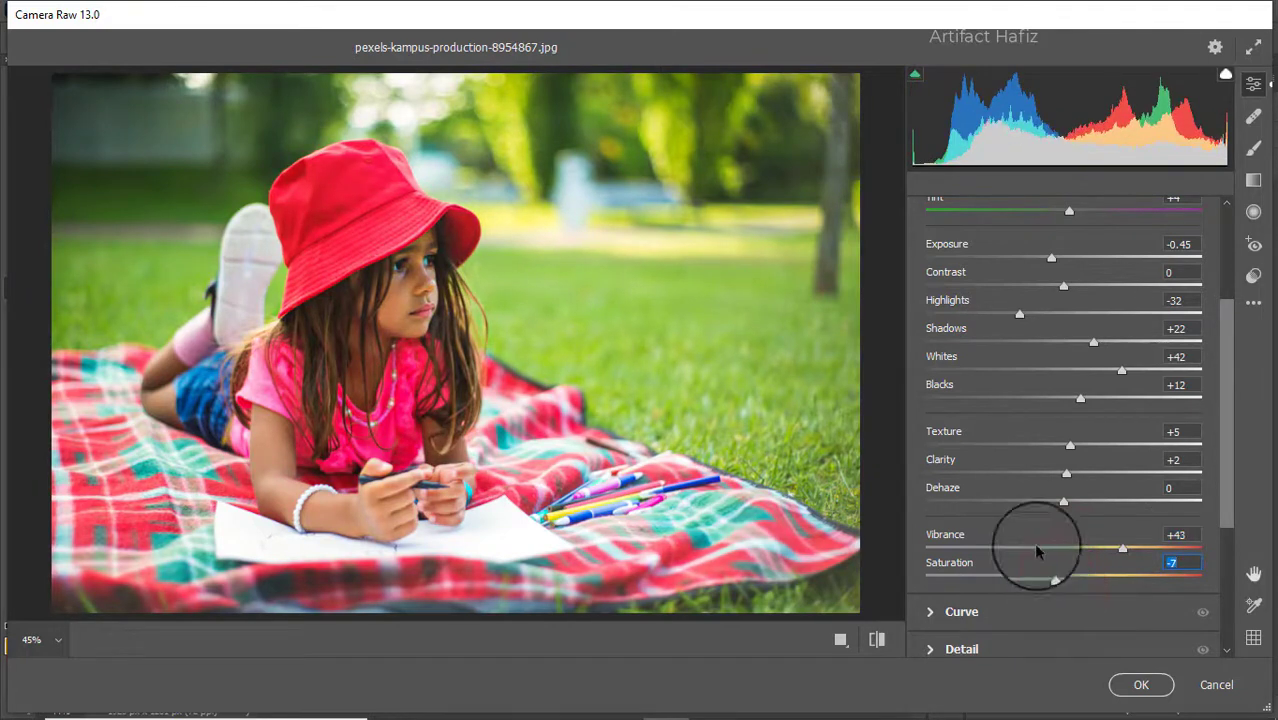
pyautogui.scroll(-3, 1000, 445)
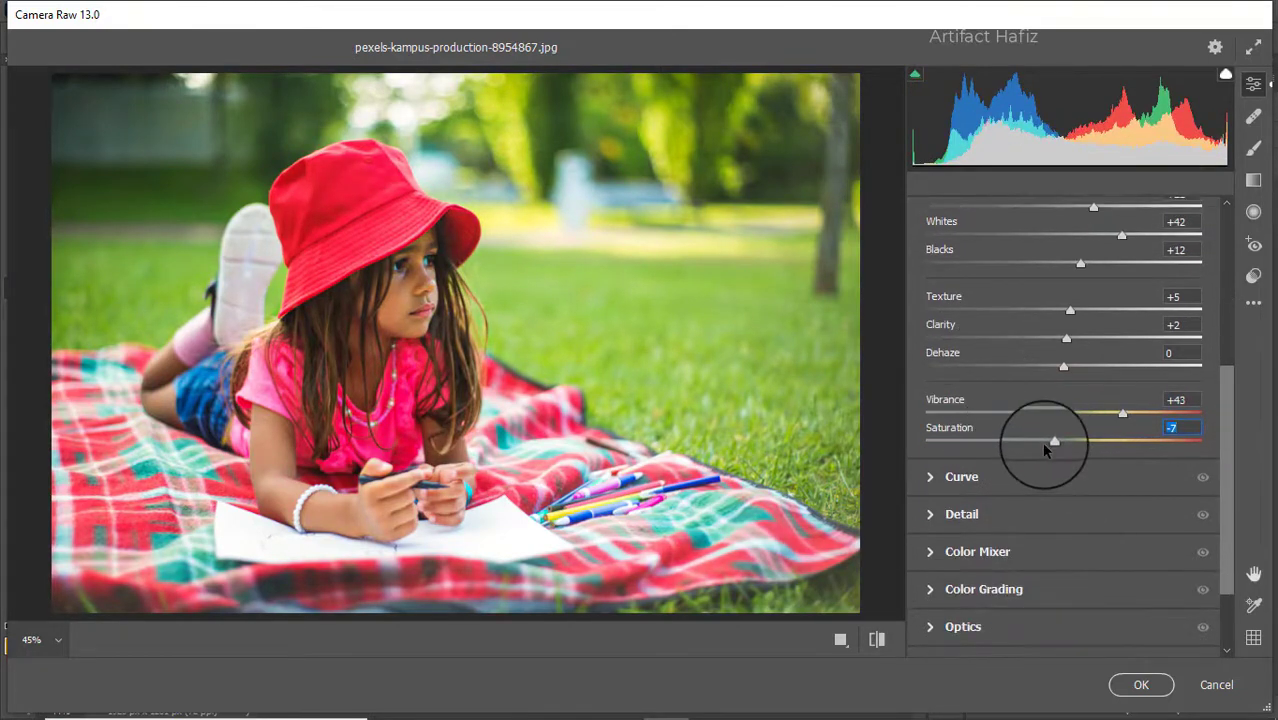
pyautogui.moveTo(1052, 441); pyautogui.dragTo(1043, 442)
# - Raise the black point of the blue channel's curve to an output of 12
pyautogui.click(962, 477)
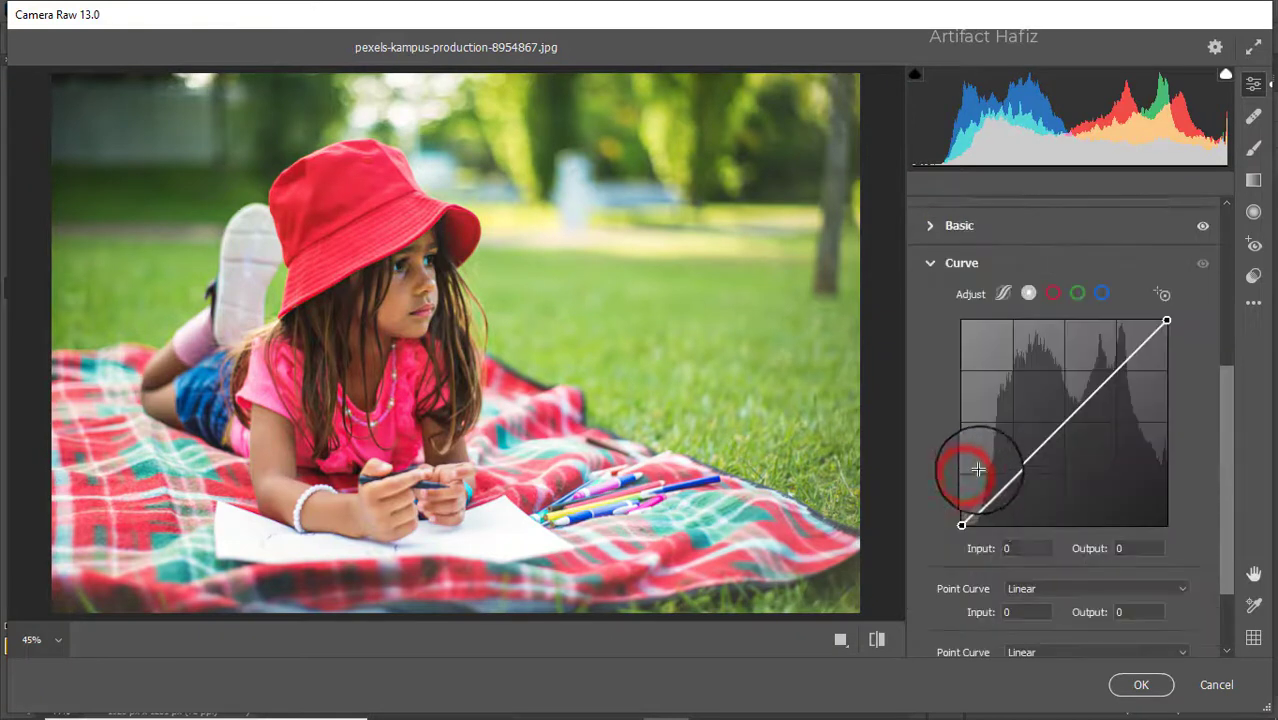
pyautogui.click(1100, 293)
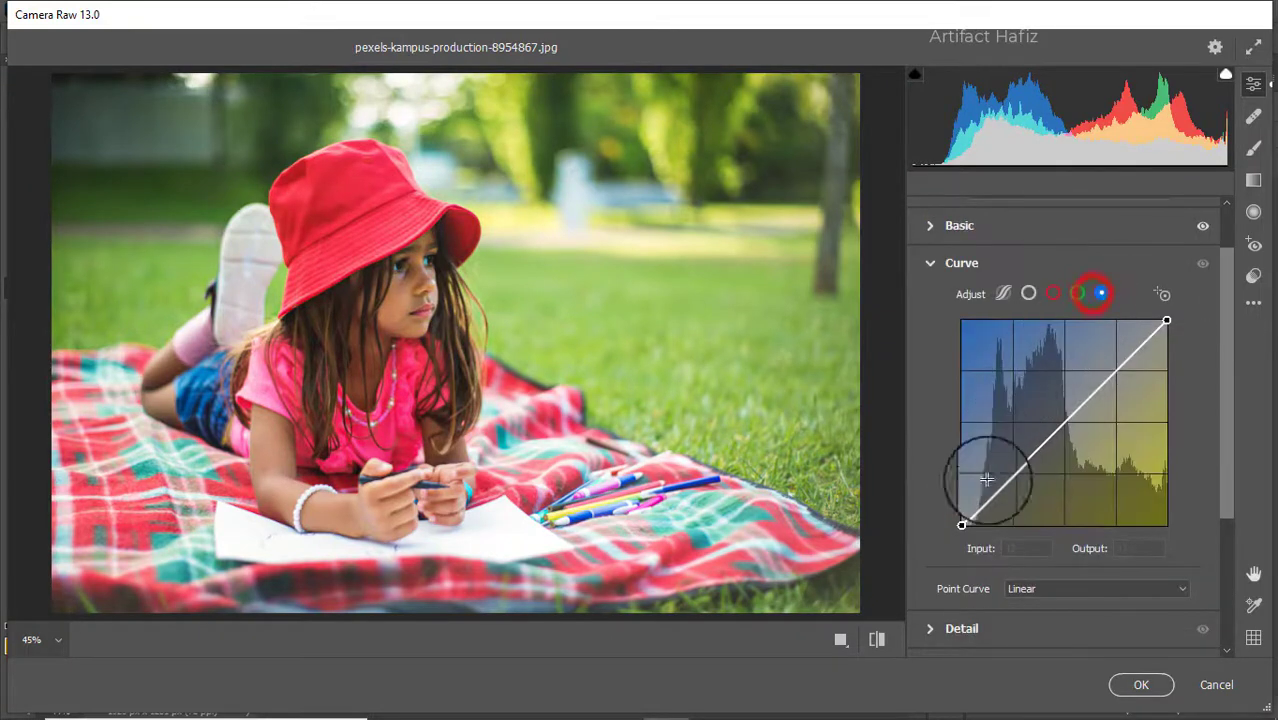
pyautogui.moveTo(961, 524); pyautogui.dragTo(962, 516)
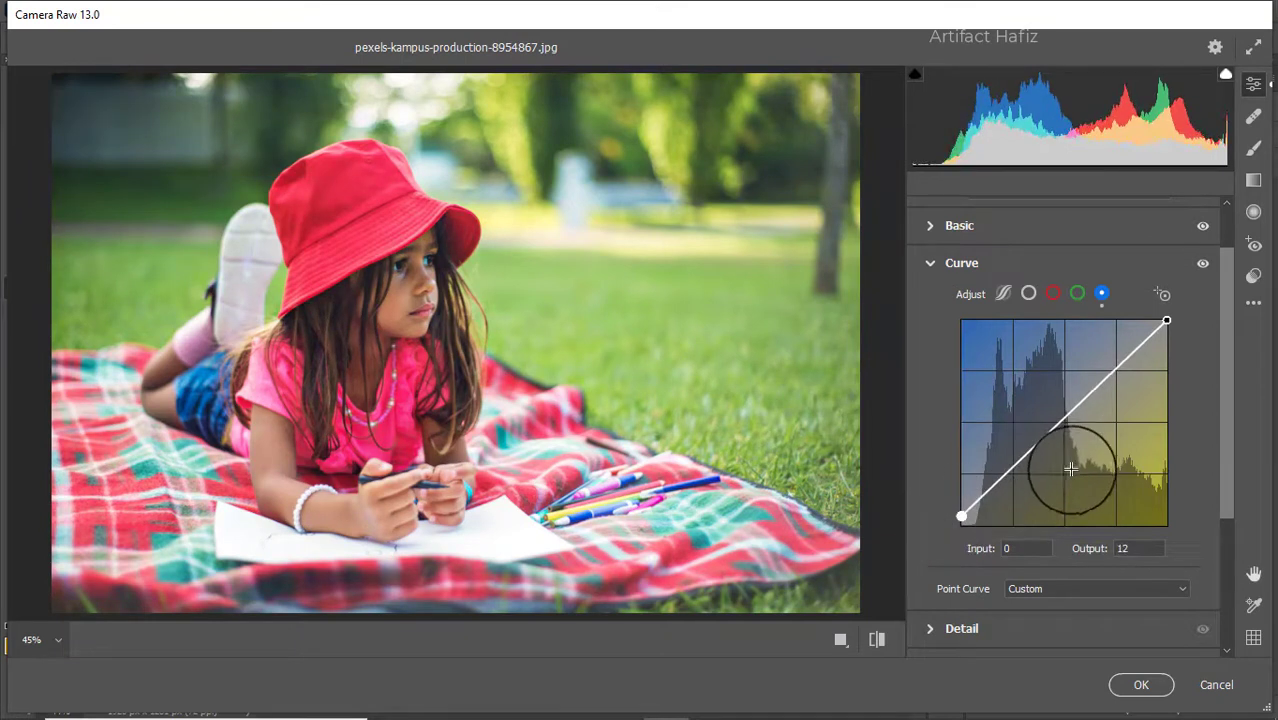
# - Set Sharpening to 10, Noise Reduction to 6 and Color Noise Reduction to 15 in the Detail adjustments
pyautogui.scroll(-3, 1060, 458)
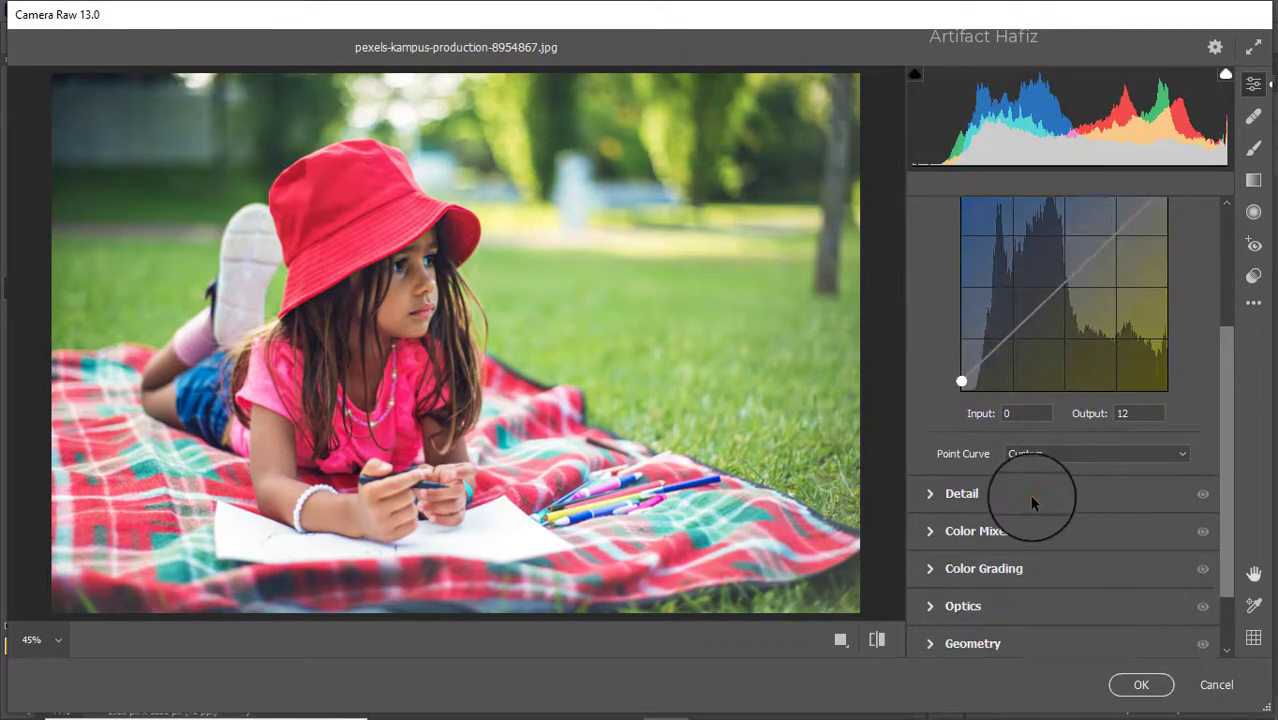
pyautogui.click(1033, 497)
pyautogui.moveTo(921, 408); pyautogui.dragTo(970, 488)
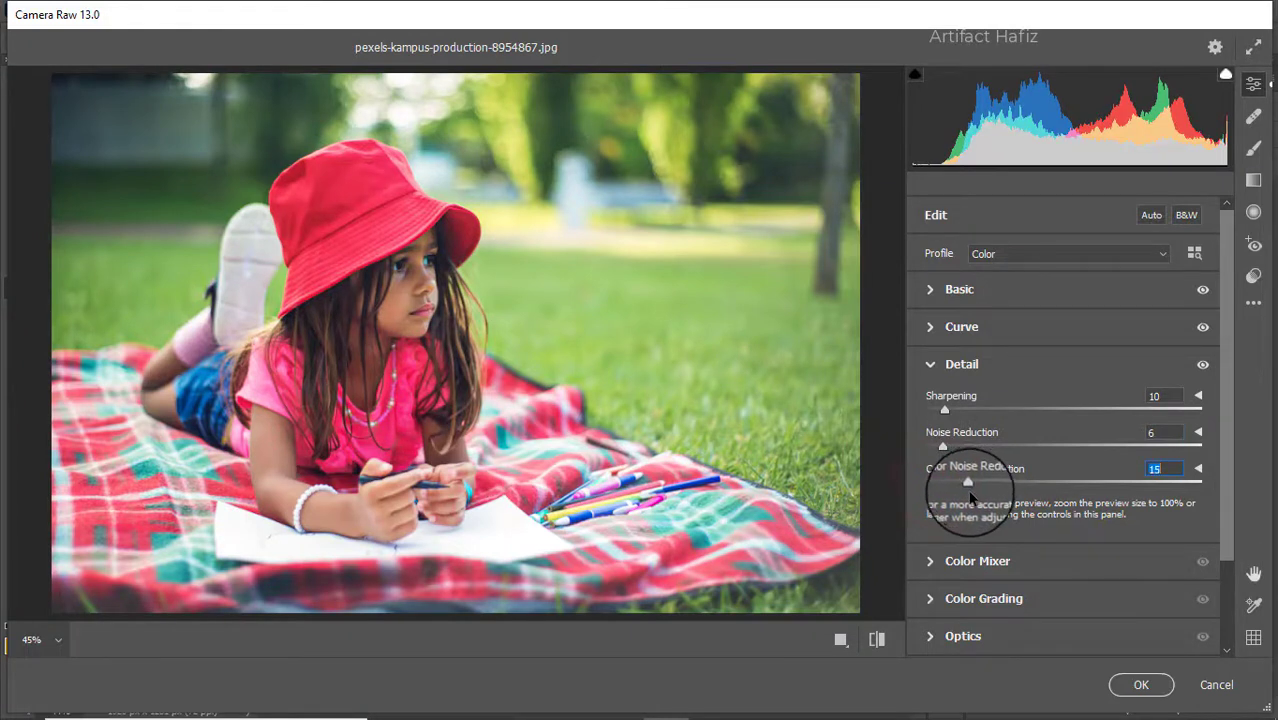
# - In the Color Mixer, set the saturation of Reds to +12, Yellows -42, Greens -58 and Aquas +9, and raise Blues slightly
pyautogui.click(955, 562)
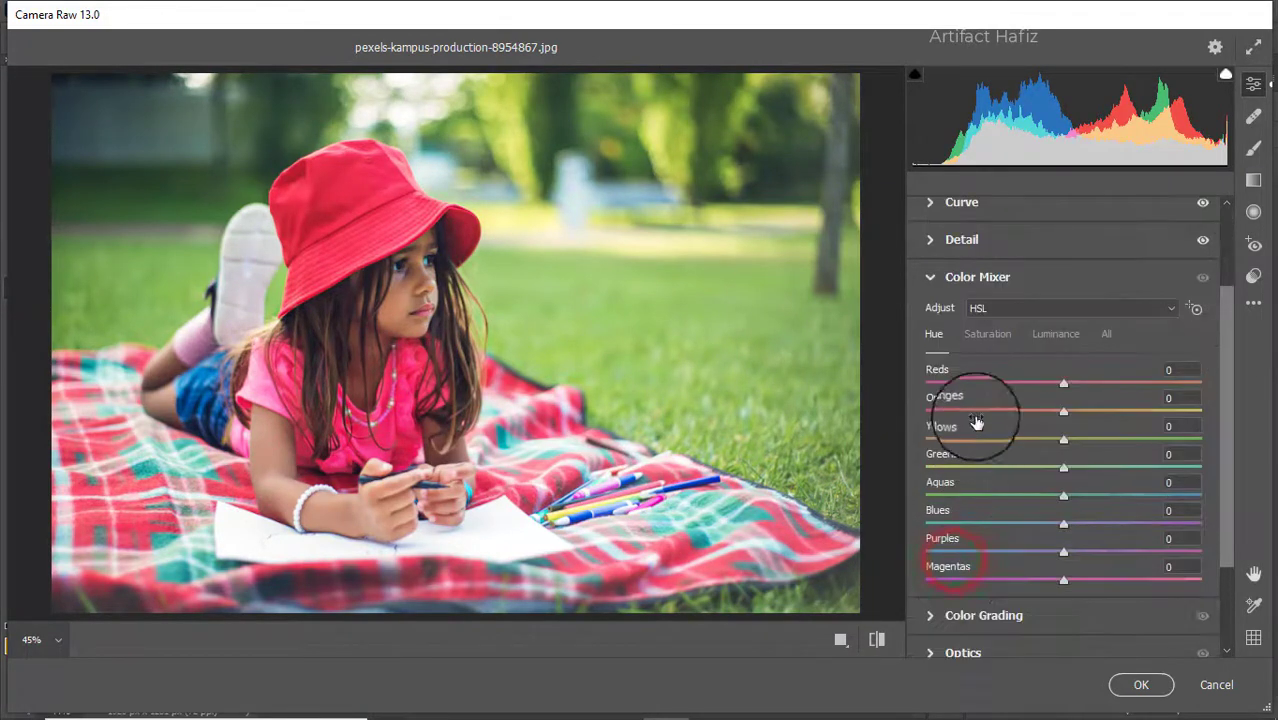
pyautogui.click(988, 335)
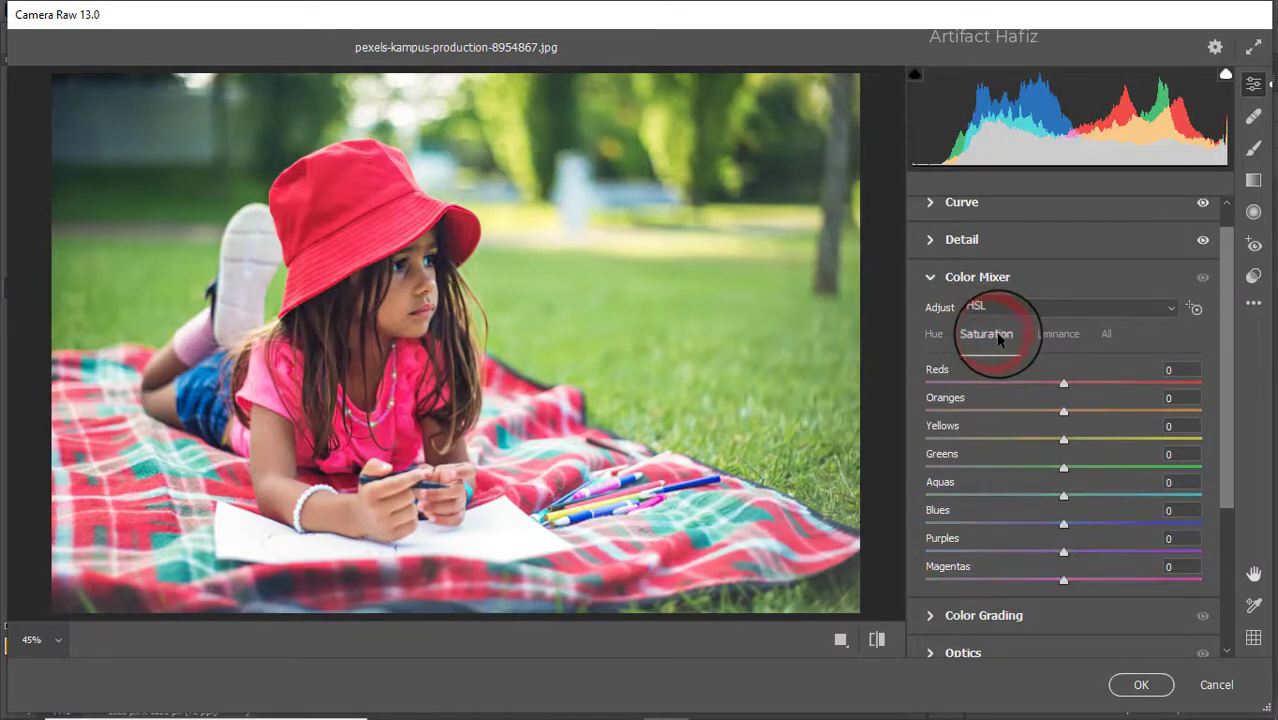
pyautogui.moveTo(1122, 384); pyautogui.dragTo(1081, 386)
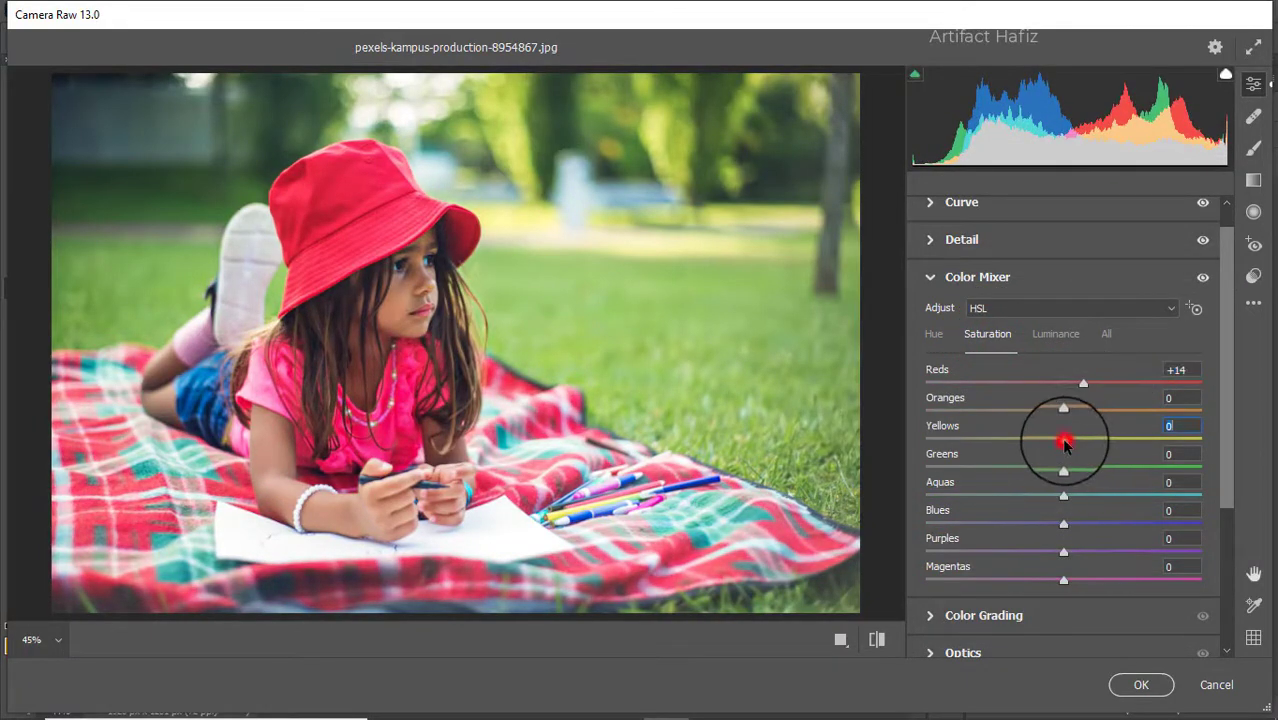
pyautogui.moveTo(1065, 444); pyautogui.dragTo(984, 466)
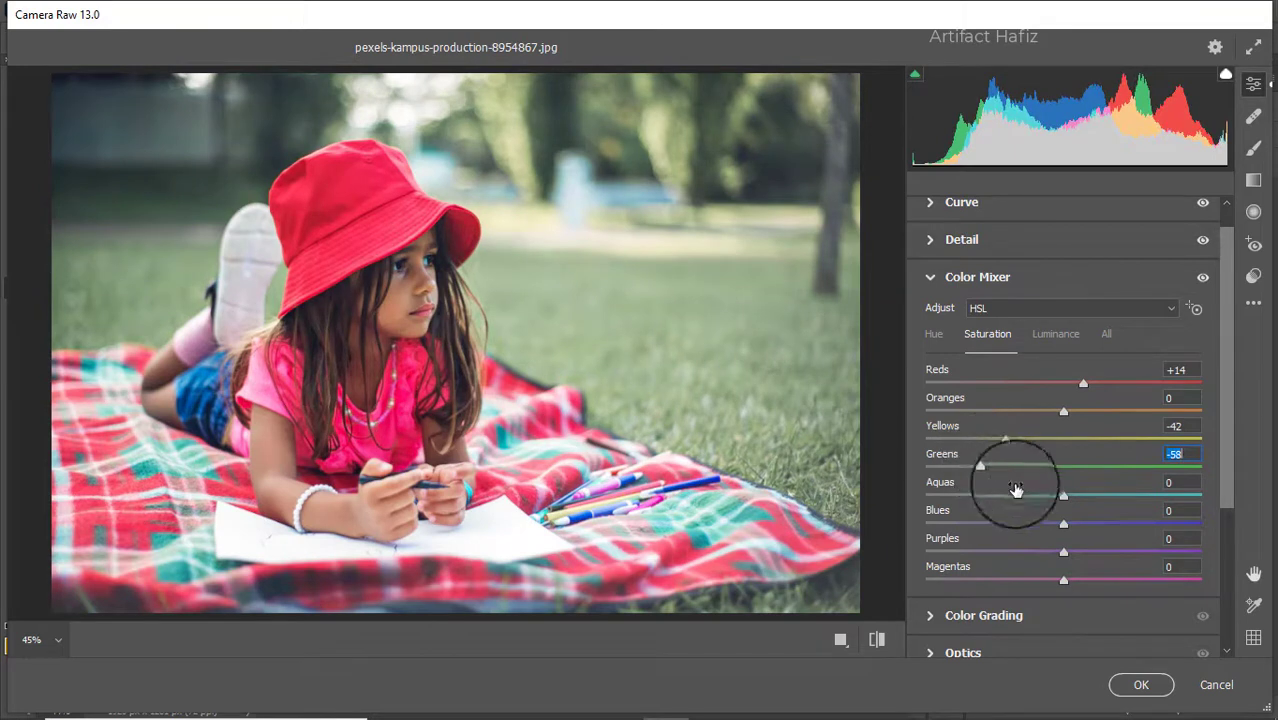
pyautogui.moveTo(1063, 496)
pyautogui.mouseDown()
pyautogui.moveTo(1120, 497)
pyautogui.moveTo(1076, 497)
pyautogui.mouseUp()
pyautogui.moveTo(1069, 386)
pyautogui.mouseDown()
pyautogui.moveTo(985, 386)
pyautogui.moveTo(1080, 385)
pyautogui.mouseUp()
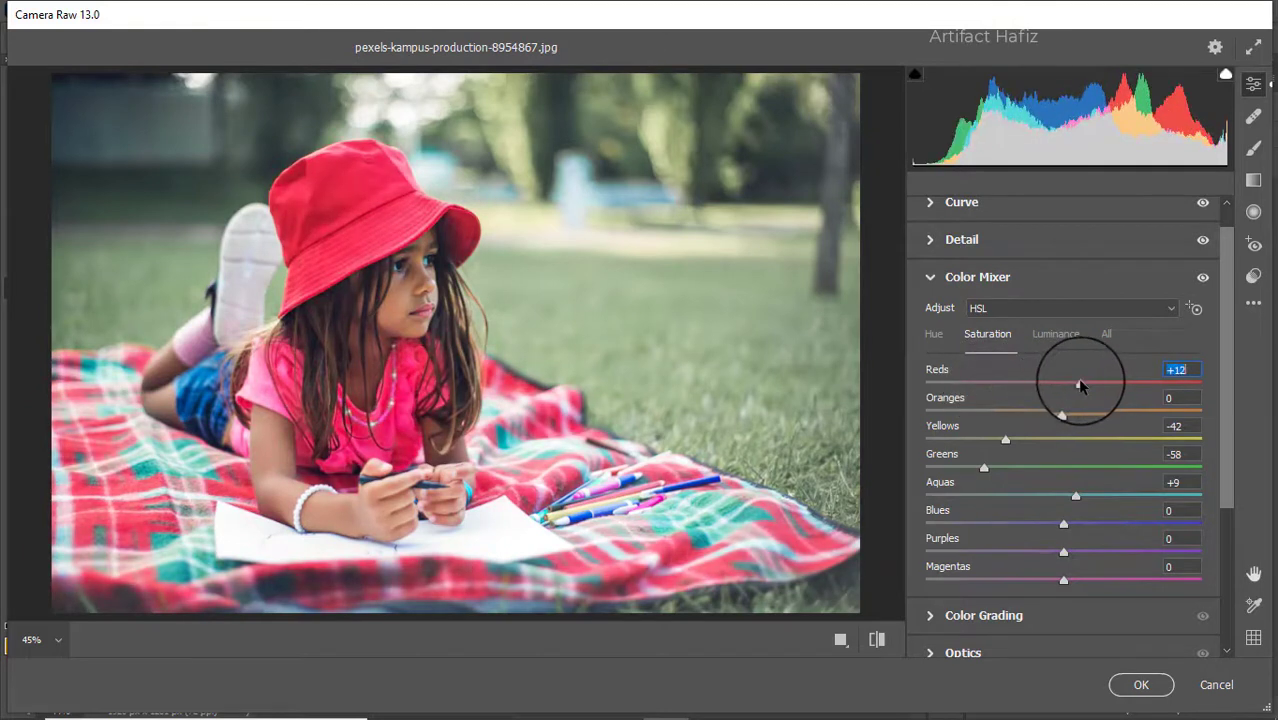
pyautogui.moveTo(1066, 524); pyautogui.dragTo(1079, 529)
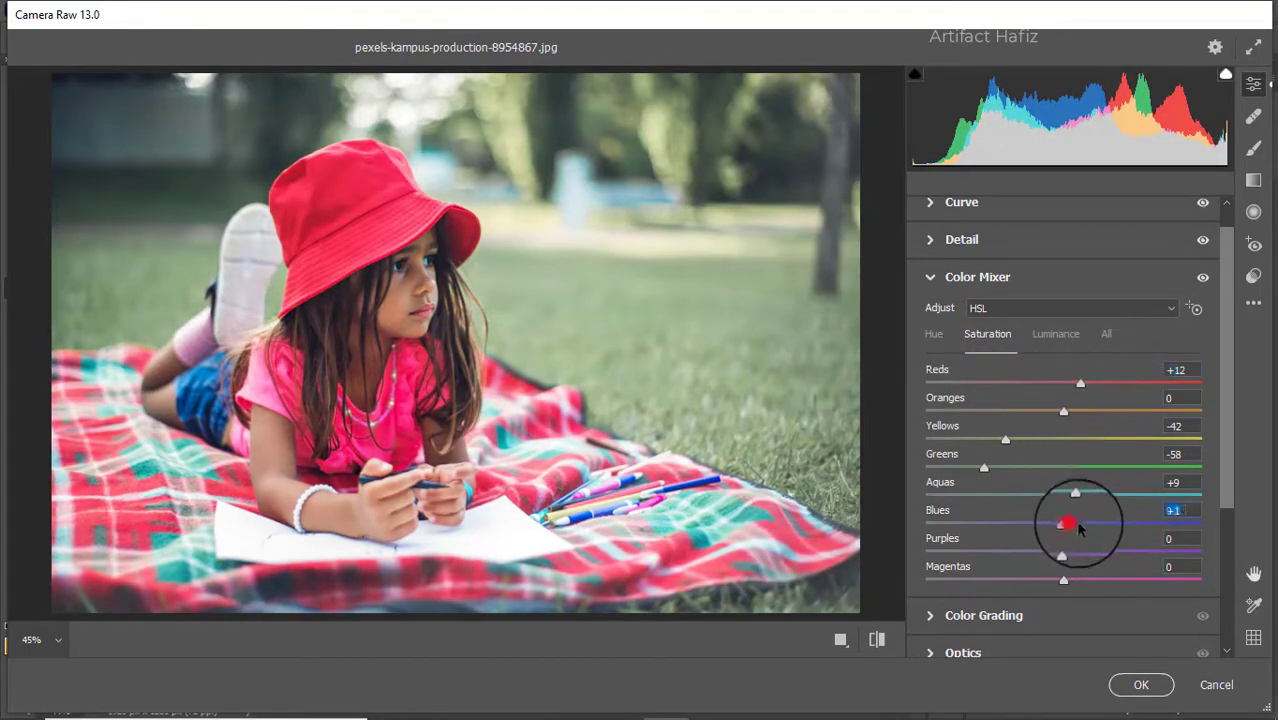
# - In the Color Mixer, set the luminance of Greens to -29, Yellows to -39 and Oranges to about +59
pyautogui.click(1055, 333)
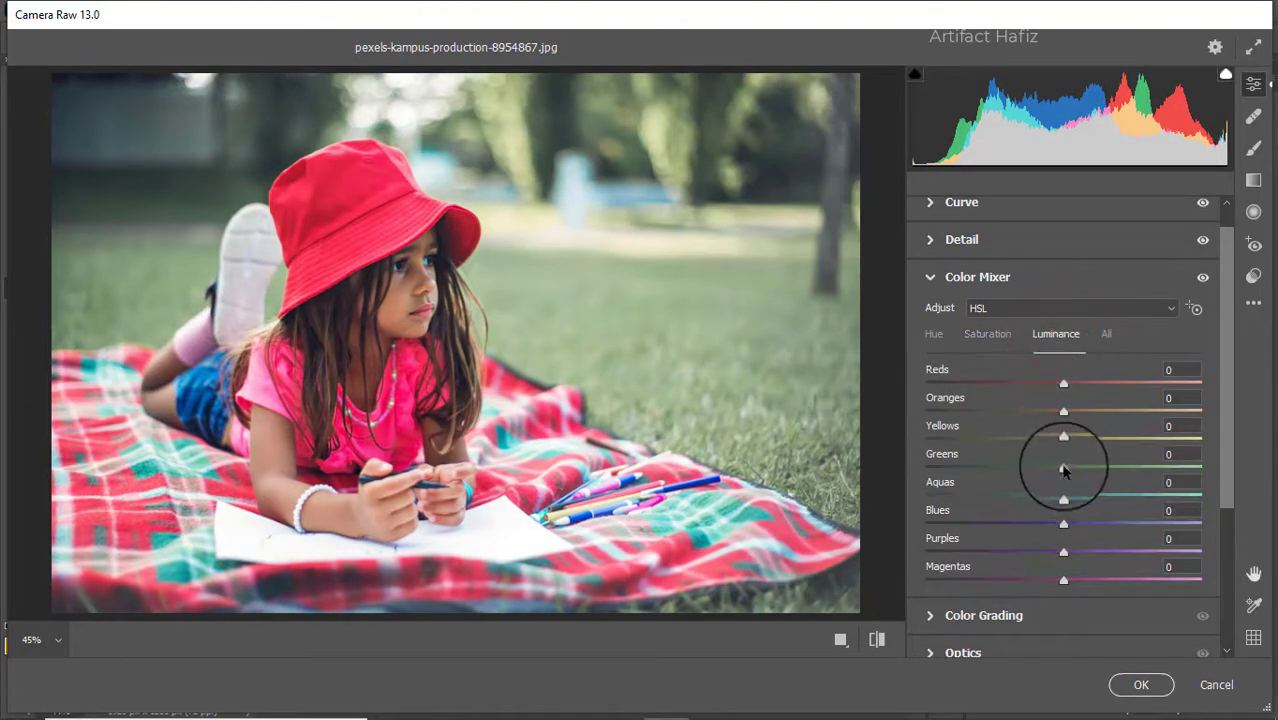
pyautogui.moveTo(1066, 472); pyautogui.dragTo(1010, 445)
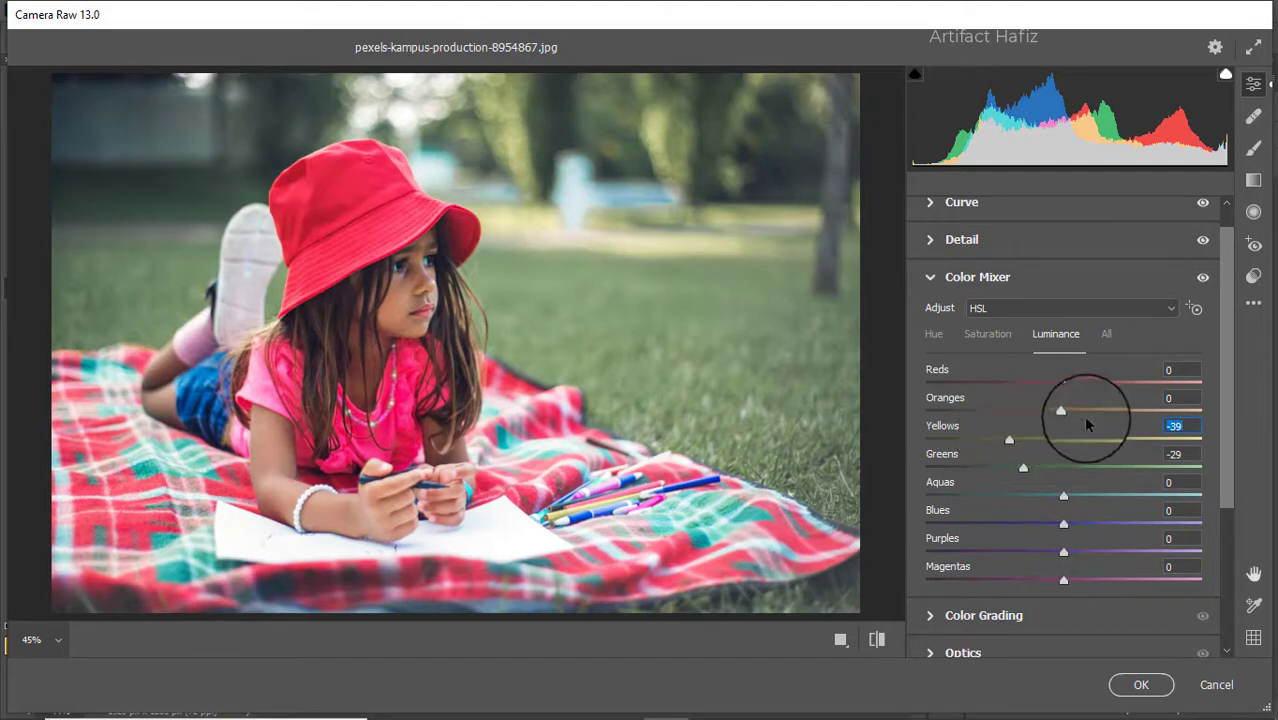
pyautogui.moveTo(1066, 414); pyautogui.dragTo(1146, 414)
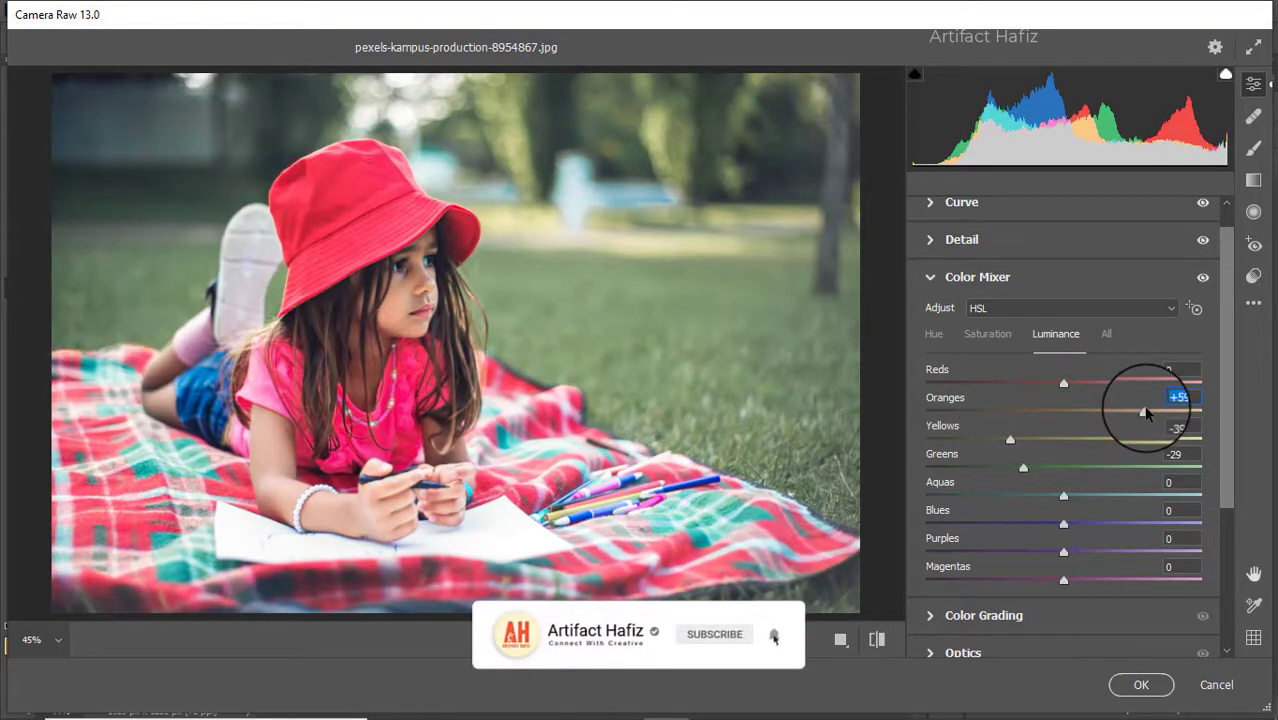
# - In the Color Mixer, set the hue of Yellows to +56, Greens to +5, Aquas to -63 and Blues to -33
pyautogui.click(934, 334)
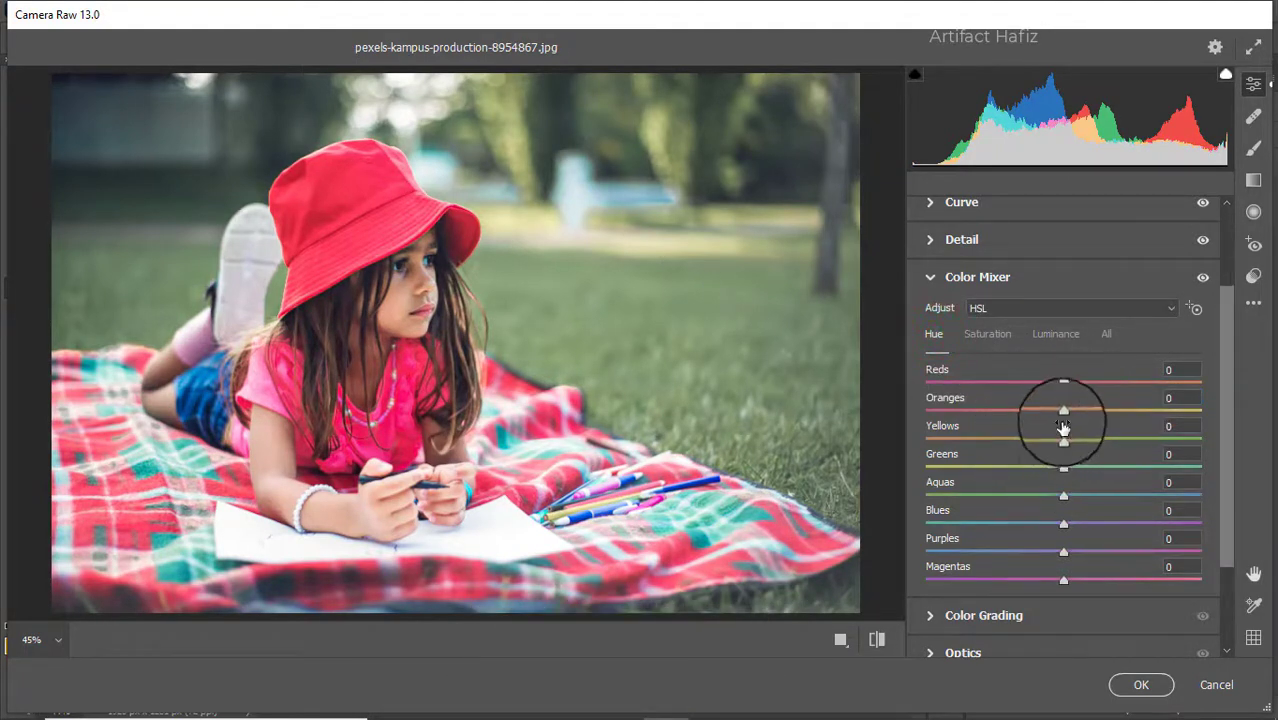
pyautogui.moveTo(1130, 443); pyautogui.dragTo(1141, 440)
pyautogui.moveTo(1062, 469); pyautogui.dragTo(1016, 524)
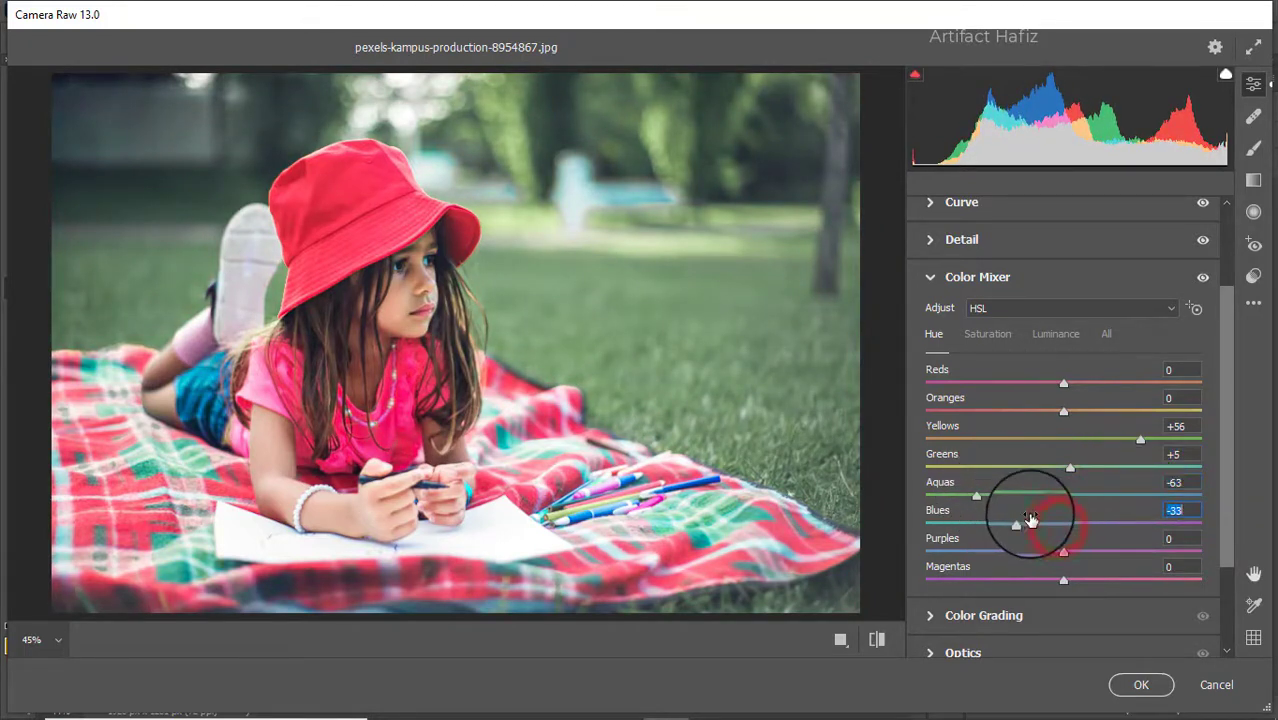
# - Use Color Grading to tint the shadows slightly toward cyan-blue and the highlights slightly toward orange
pyautogui.click(1004, 613)
pyautogui.moveTo(1004, 507)
pyautogui.mouseDown()
pyautogui.moveTo(950, 505)
pyautogui.moveTo(990, 434)
pyautogui.moveTo(942, 508)
pyautogui.moveTo(997, 497)
pyautogui.mouseUp()
pyautogui.moveTo(1122, 497); pyautogui.dragTo(1184, 442)
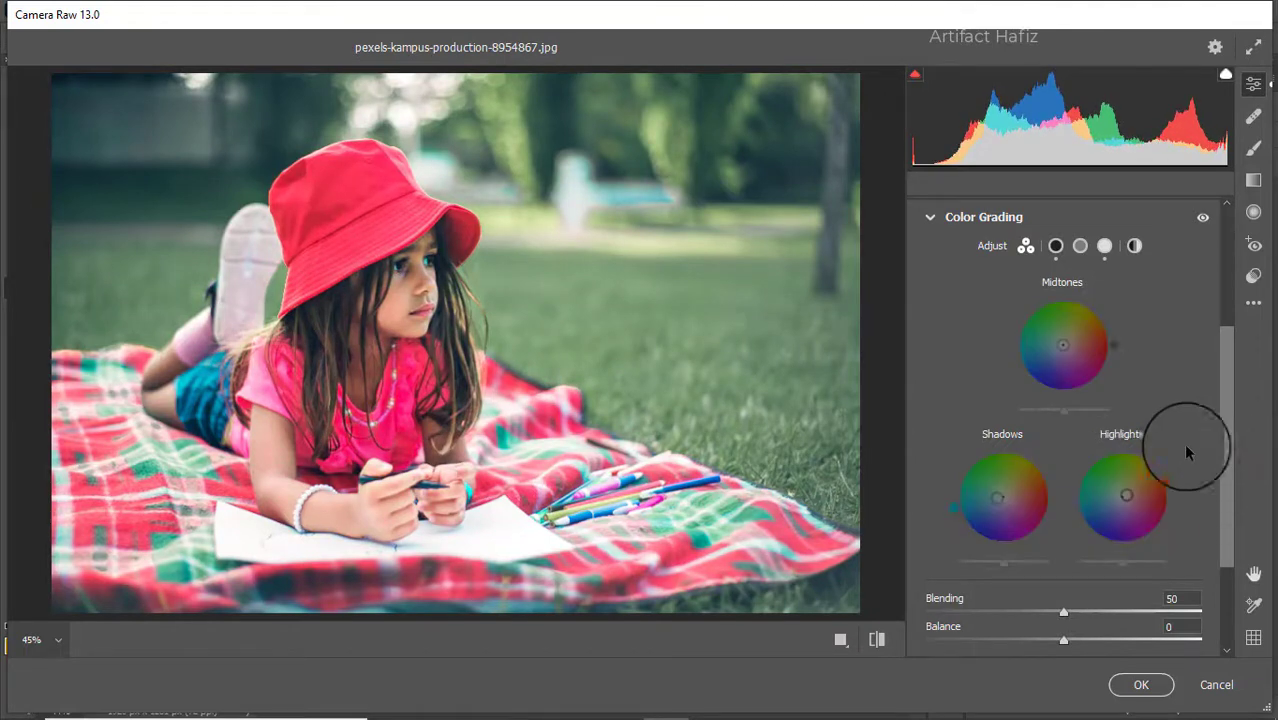
# - Add a slight dark vignette to the image in the Effects adjustments
pyautogui.scroll(-3, 1156, 436)
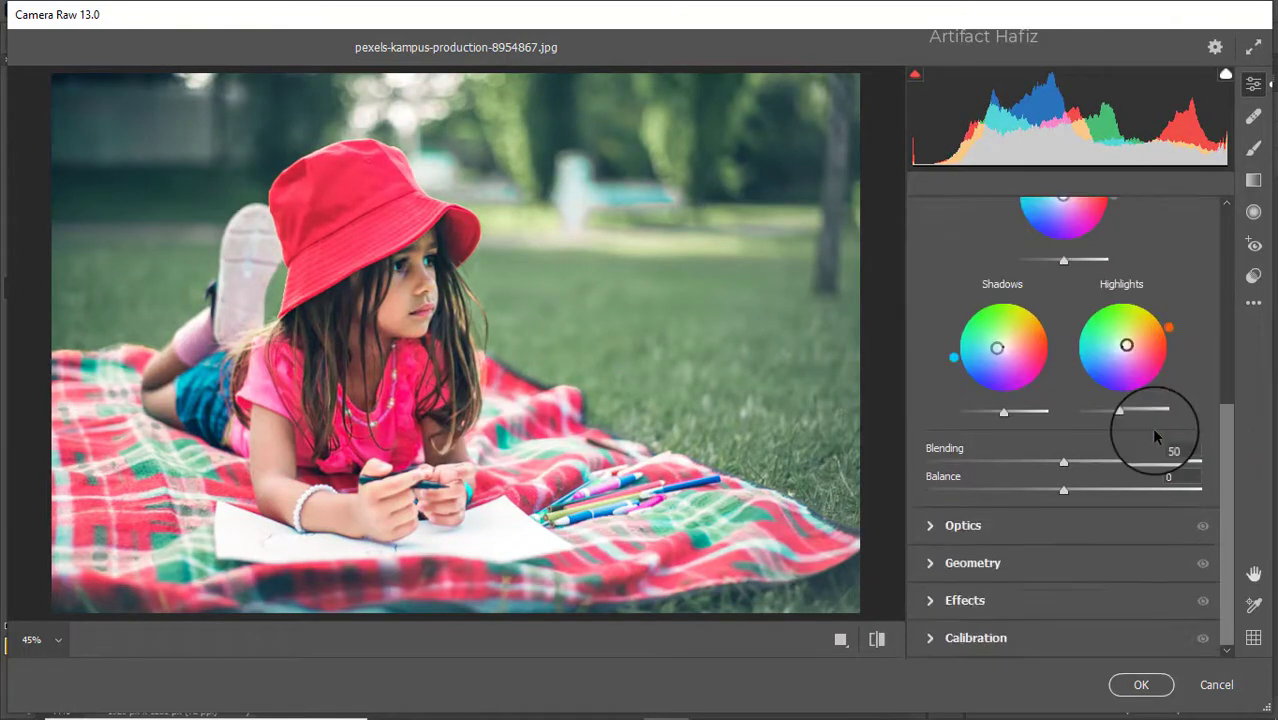
pyautogui.click(1022, 601)
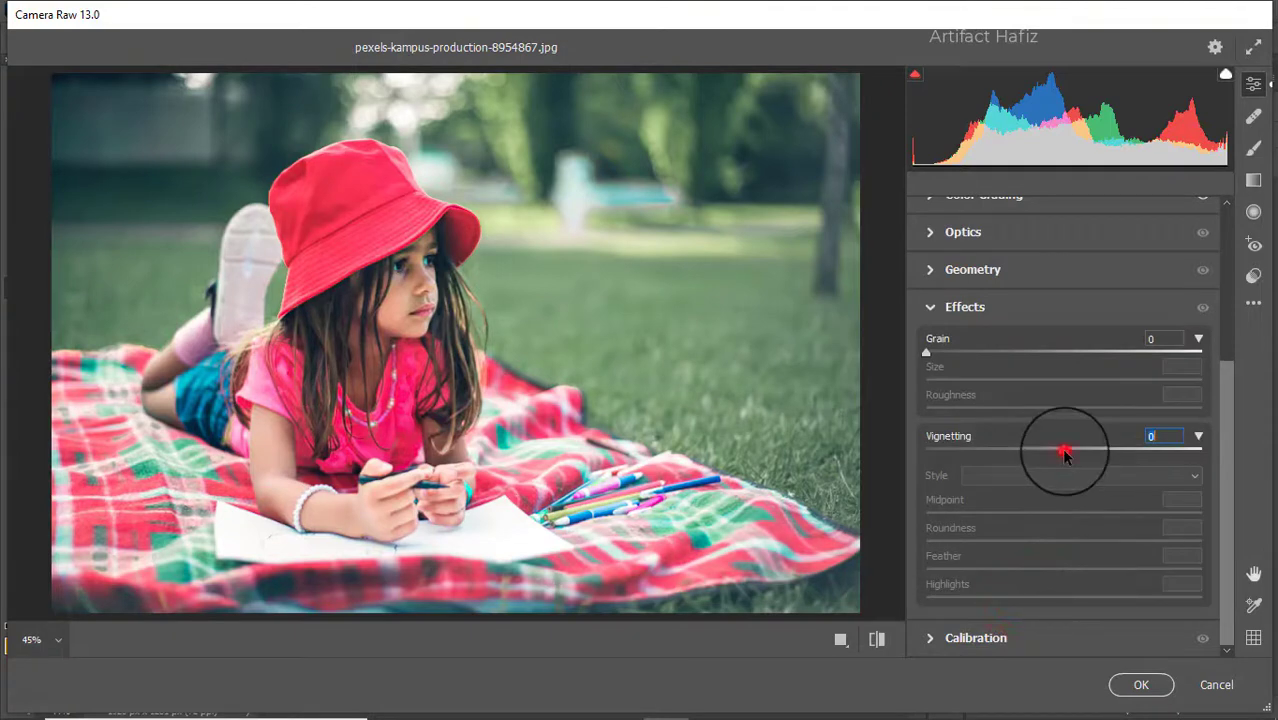
pyautogui.moveTo(1065, 453); pyautogui.dragTo(1055, 449)
# - Calibrate the primaries' saturation with Green +80, Red -18 and Blue raised slightly, and apply the Camera Raw filter
pyautogui.click(984, 637)
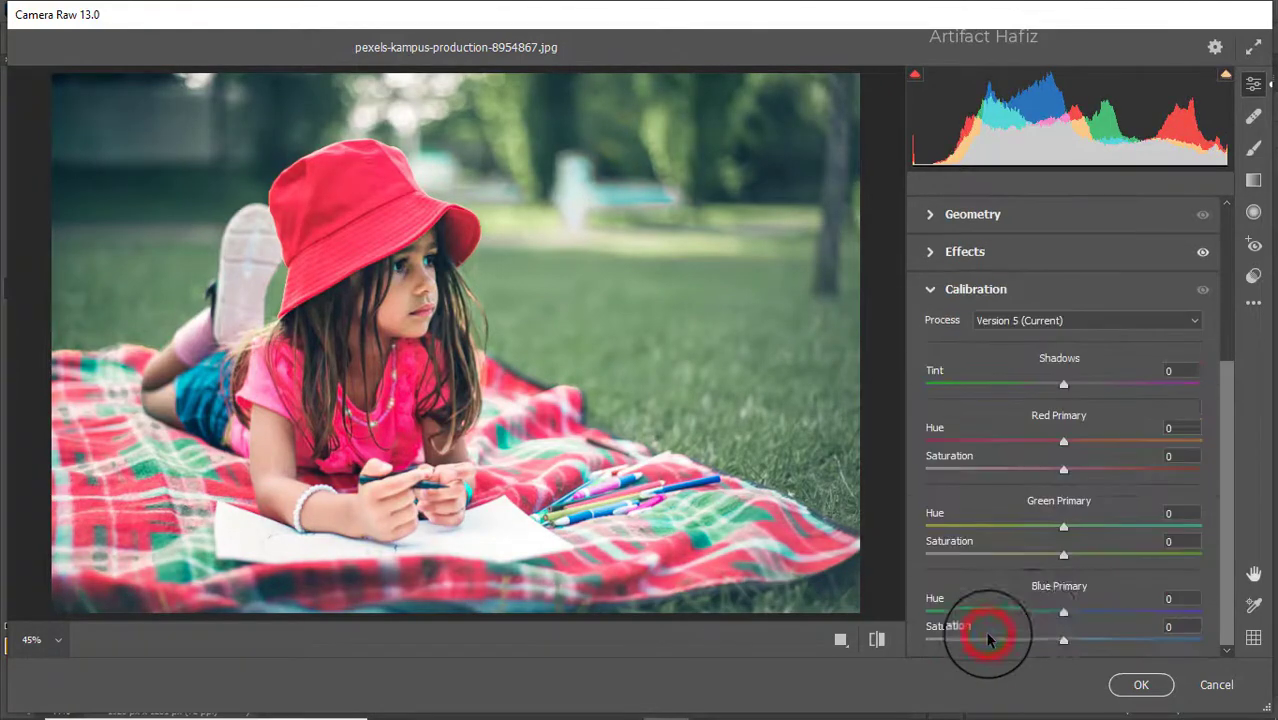
pyautogui.moveTo(1063, 553); pyautogui.dragTo(1173, 553)
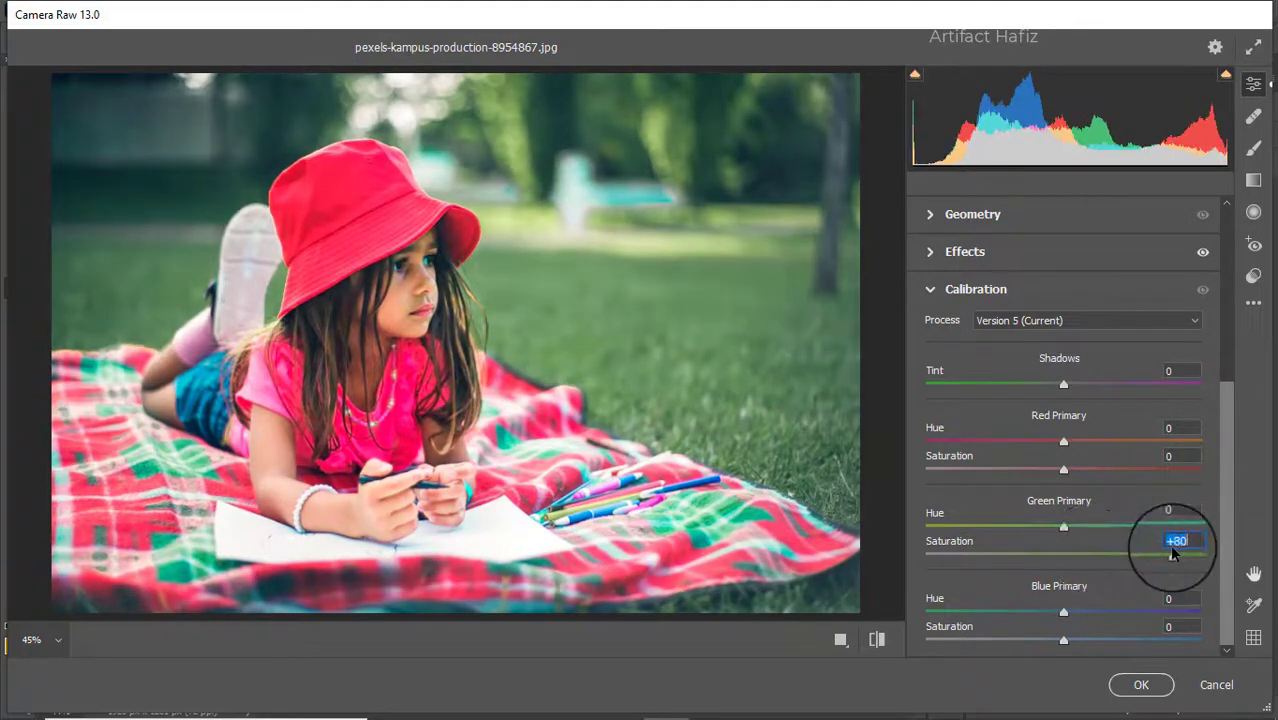
pyautogui.moveTo(1060, 477); pyautogui.dragTo(1042, 468)
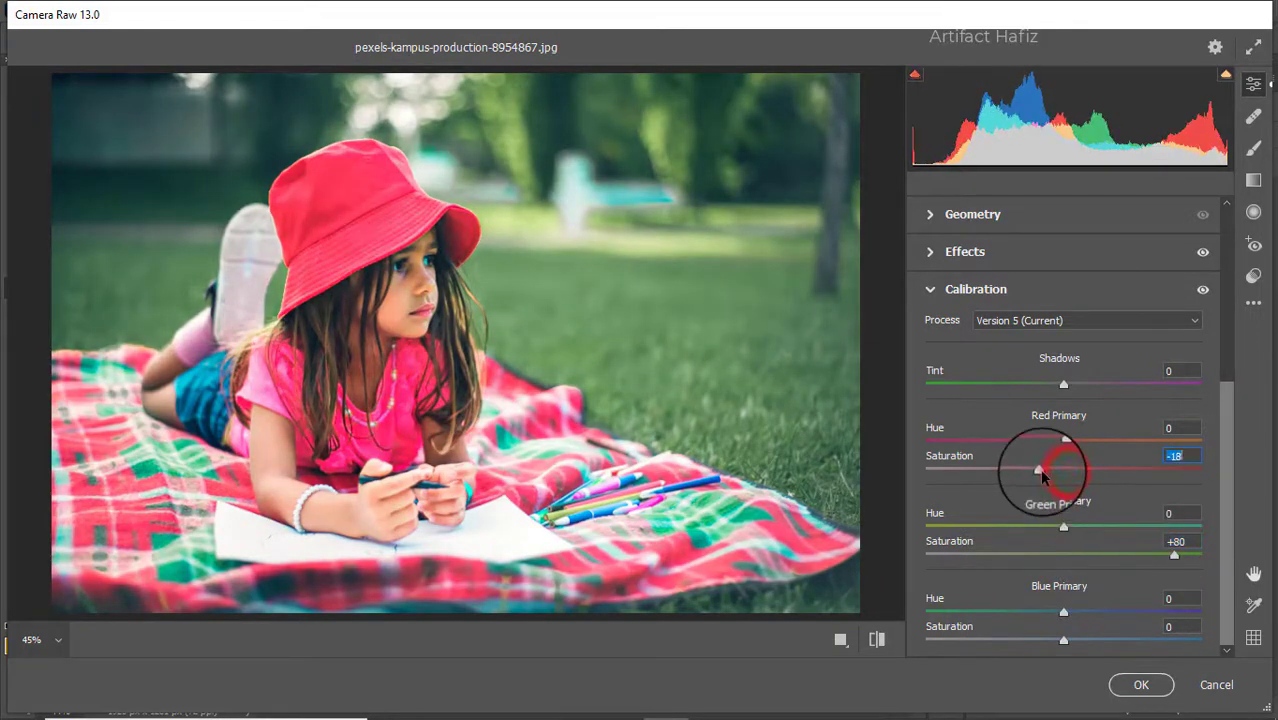
pyautogui.moveTo(1027, 639); pyautogui.dragTo(1073, 645)
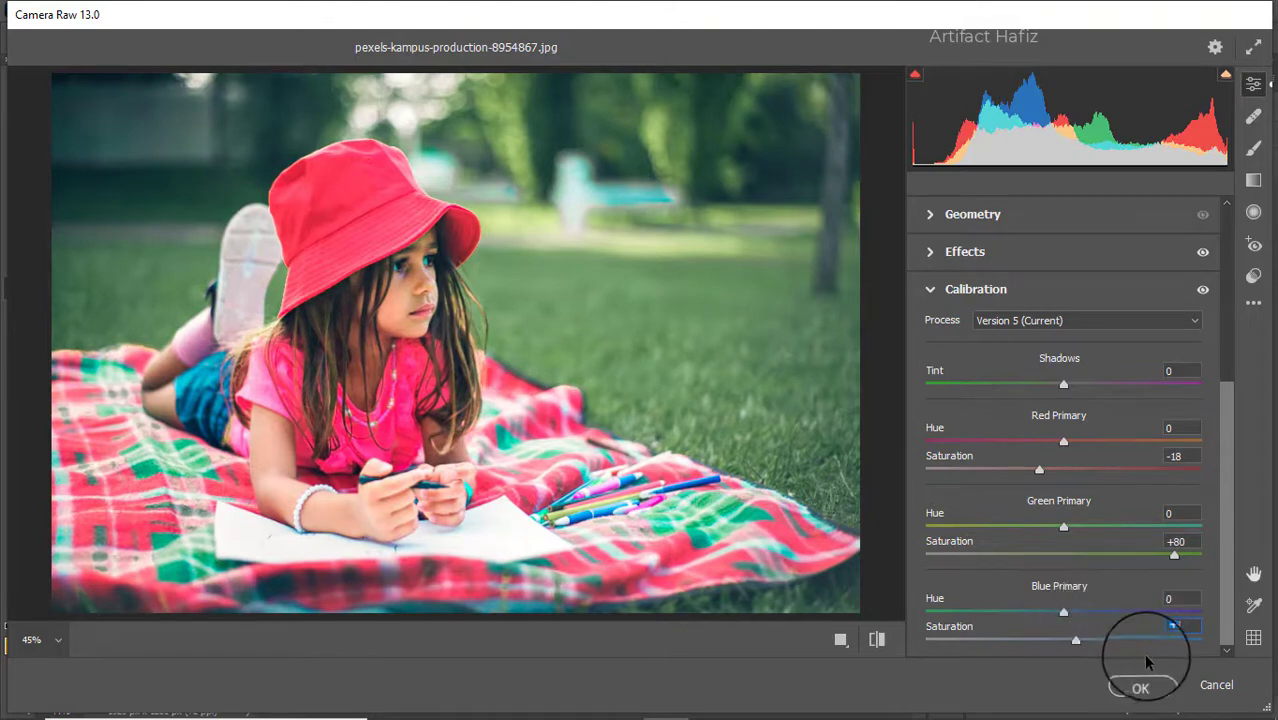
pyautogui.click(1142, 684)
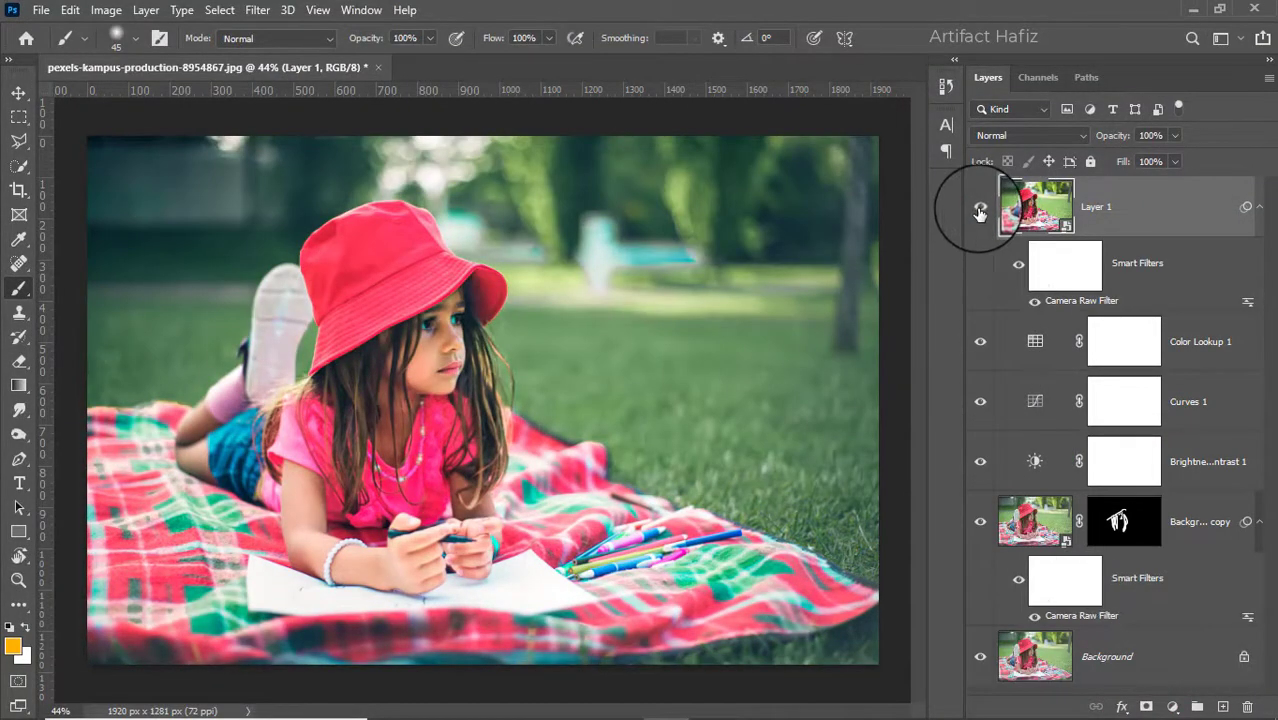
# - Compare the result with Layer 1 hidden and shown, and with only the original Background visible
pyautogui.click(980, 207)
pyautogui.click(980, 207)
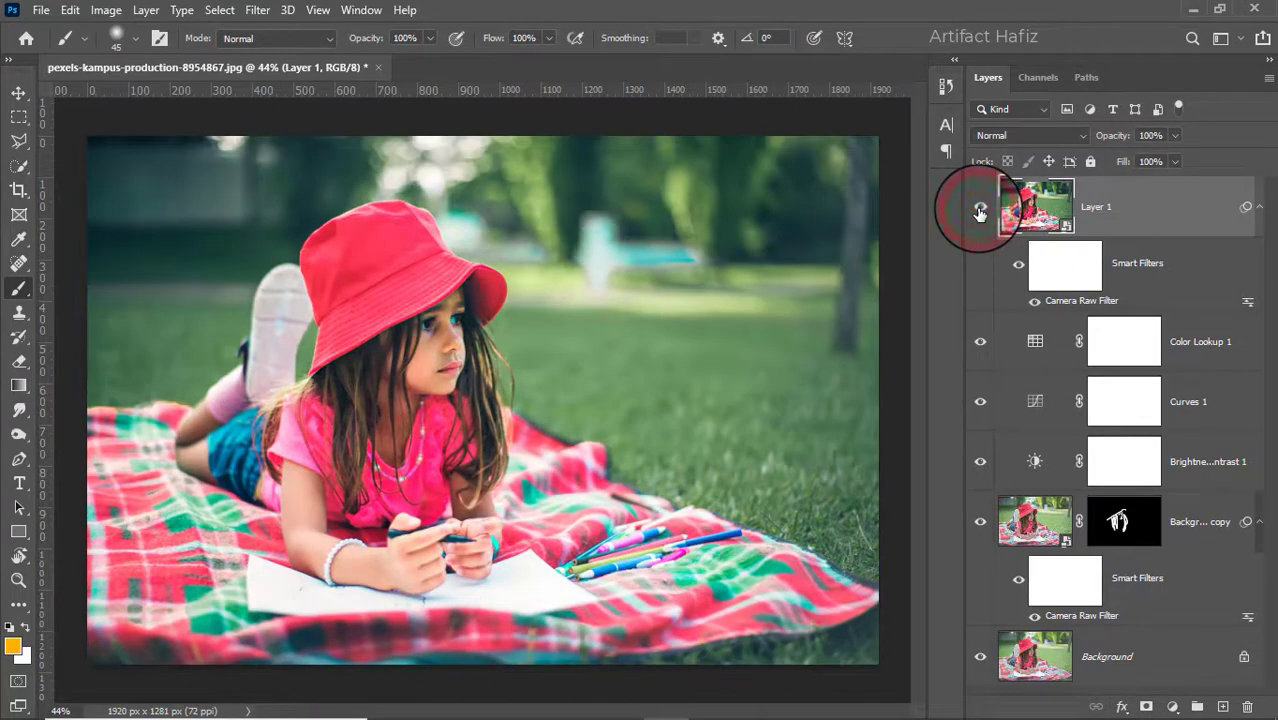
pyautogui.click(980, 209)
pyautogui.click(980, 209)
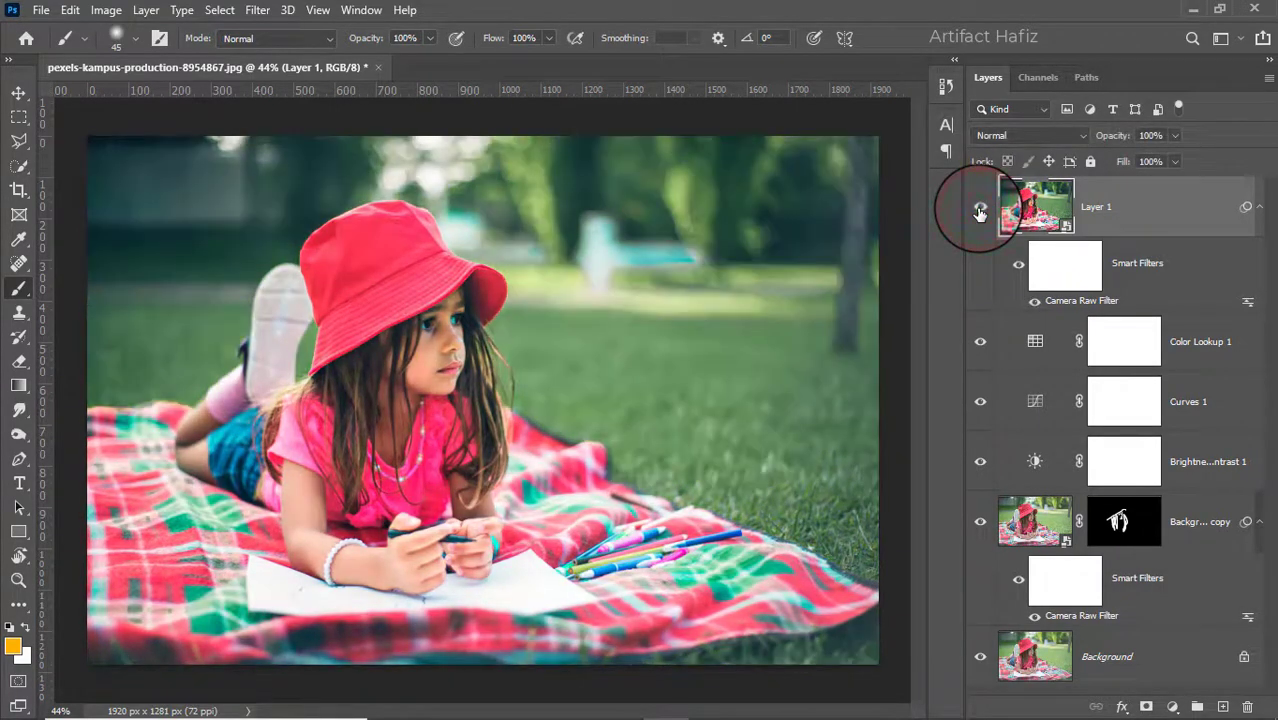
pyautogui.keyDown('alt'); pyautogui.click(977, 655); pyautogui.keyUp('alt')
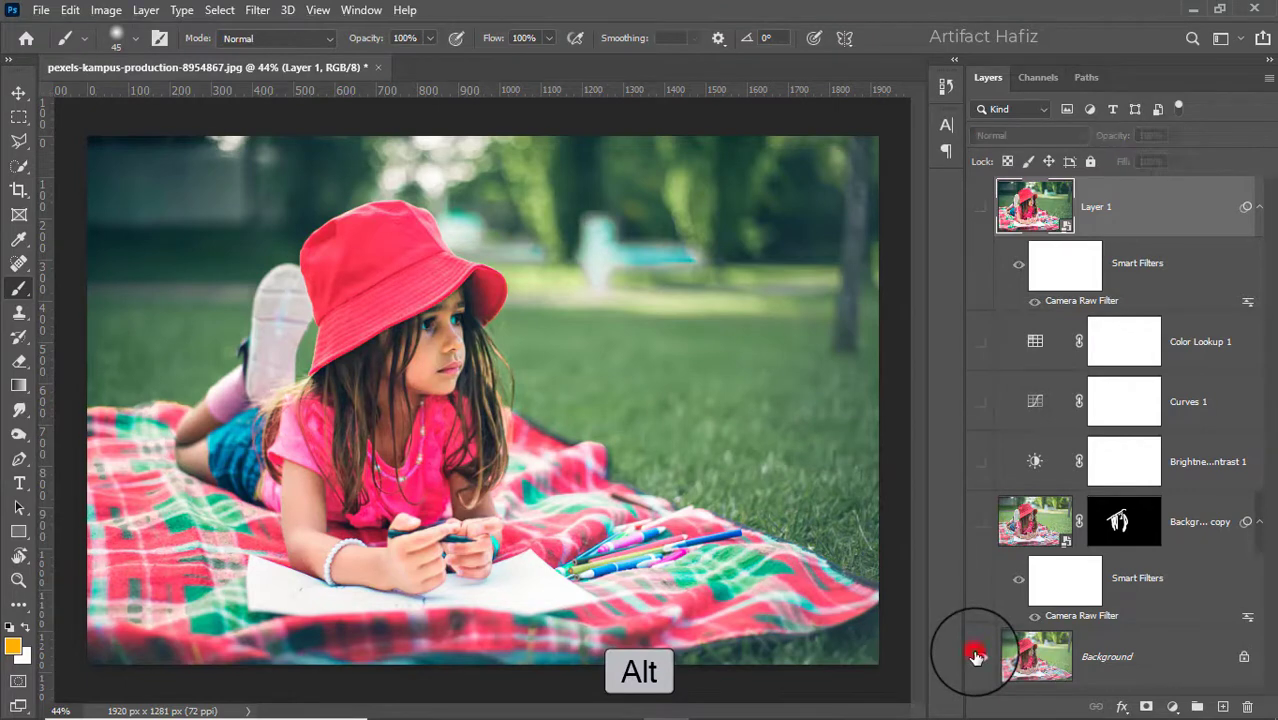
pyautogui.keyDown('alt'); pyautogui.click(977, 655); pyautogui.keyUp('alt')
pyautogui.keyDown('alt'); pyautogui.click(977, 655); pyautogui.keyUp('alt')
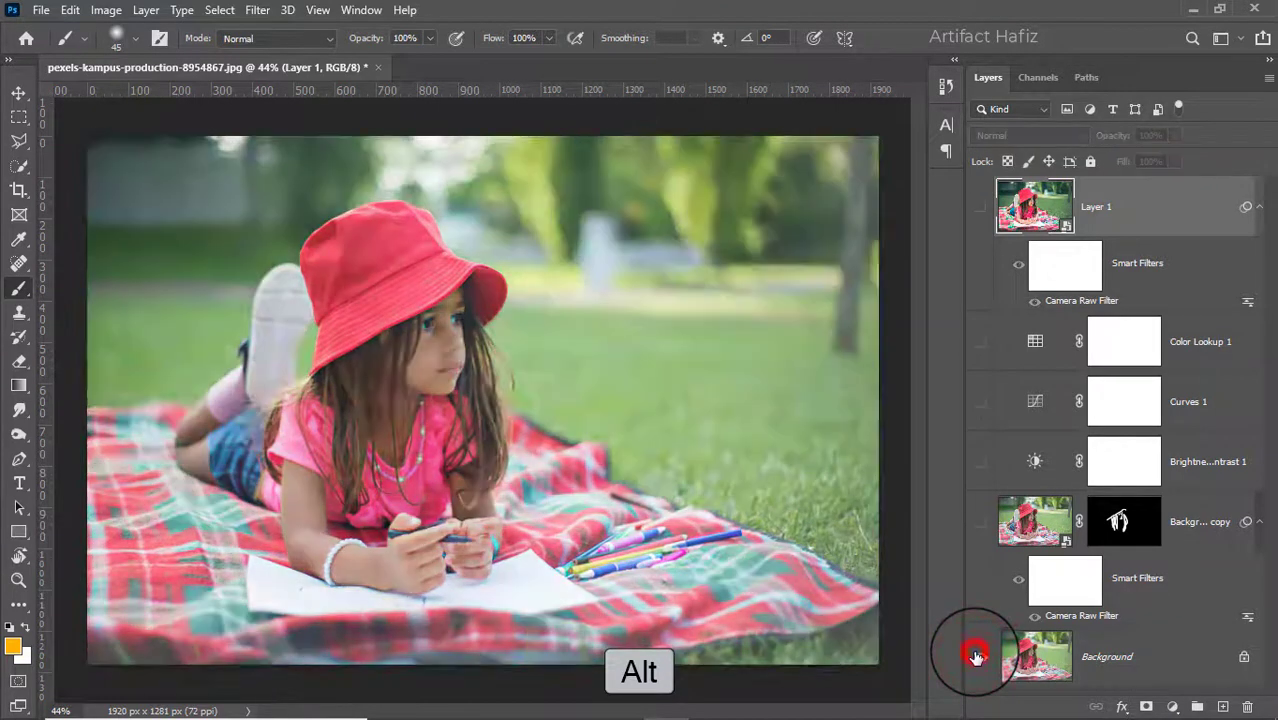
pyautogui.keyDown('alt'); pyautogui.click(977, 657); pyautogui.keyUp('alt')
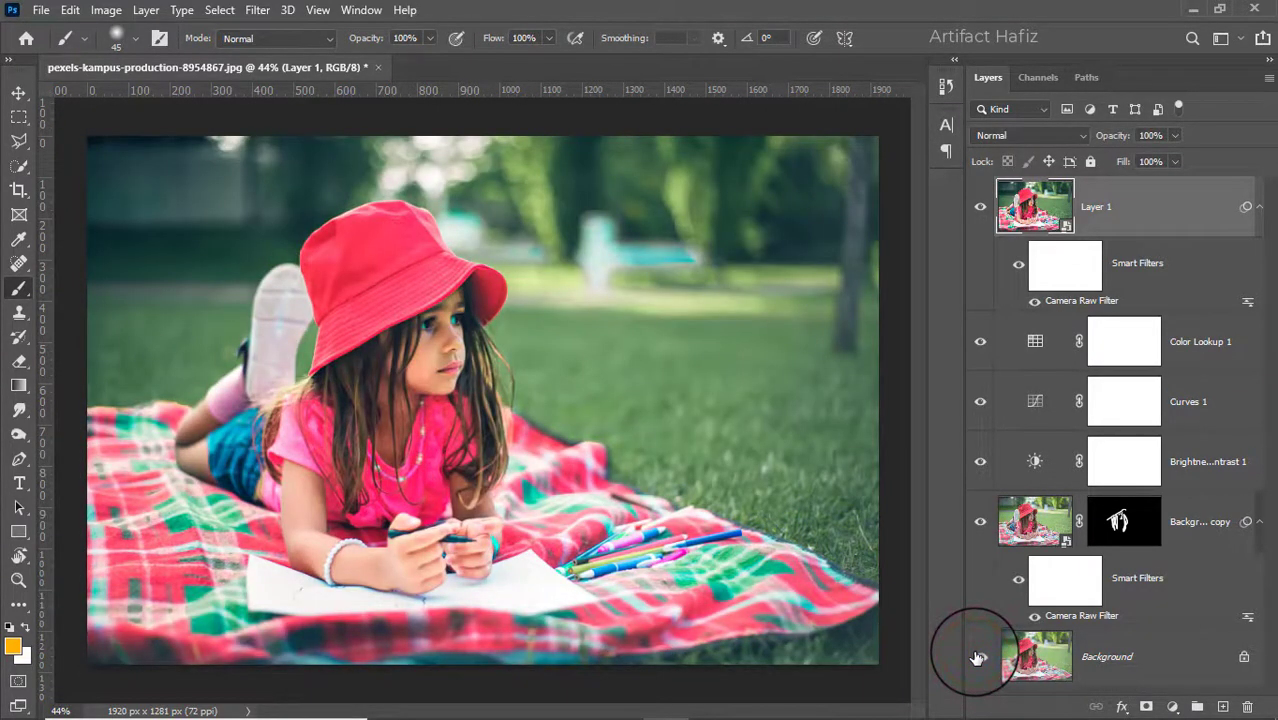